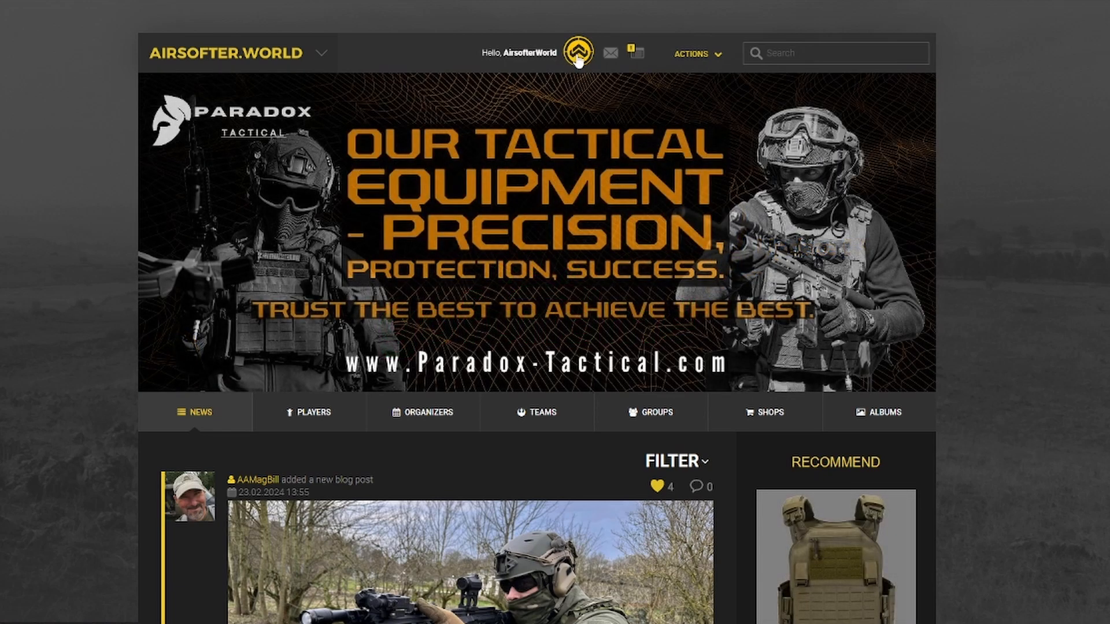
# Start creating a new event and name it "Test Game"
pyautogui.click(700, 54)
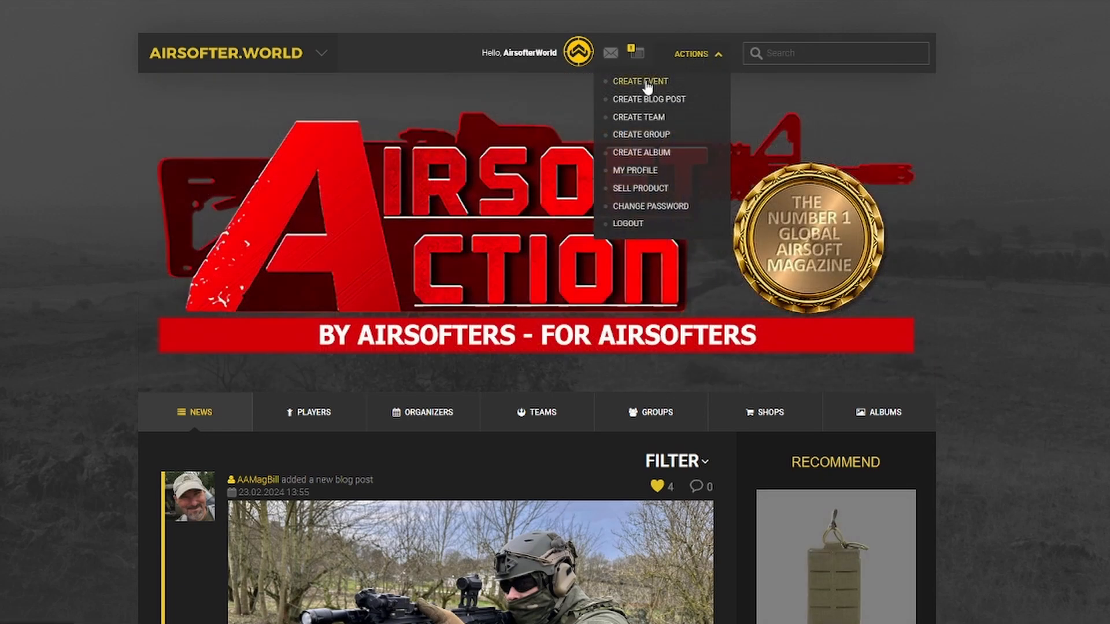
pyautogui.click(647, 84)
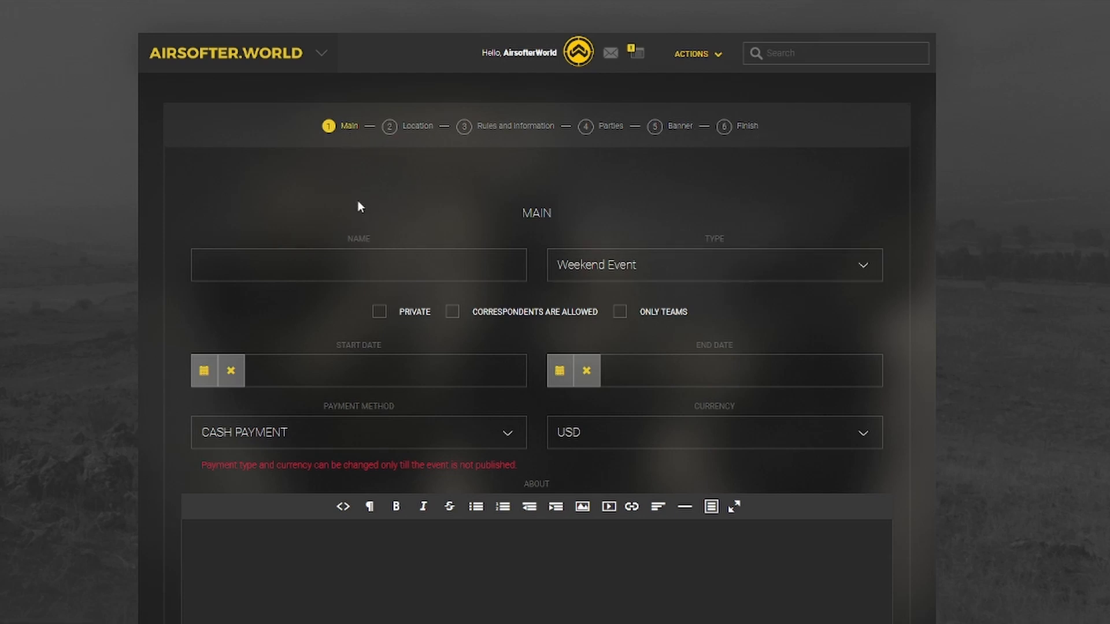
pyautogui.click(339, 278)
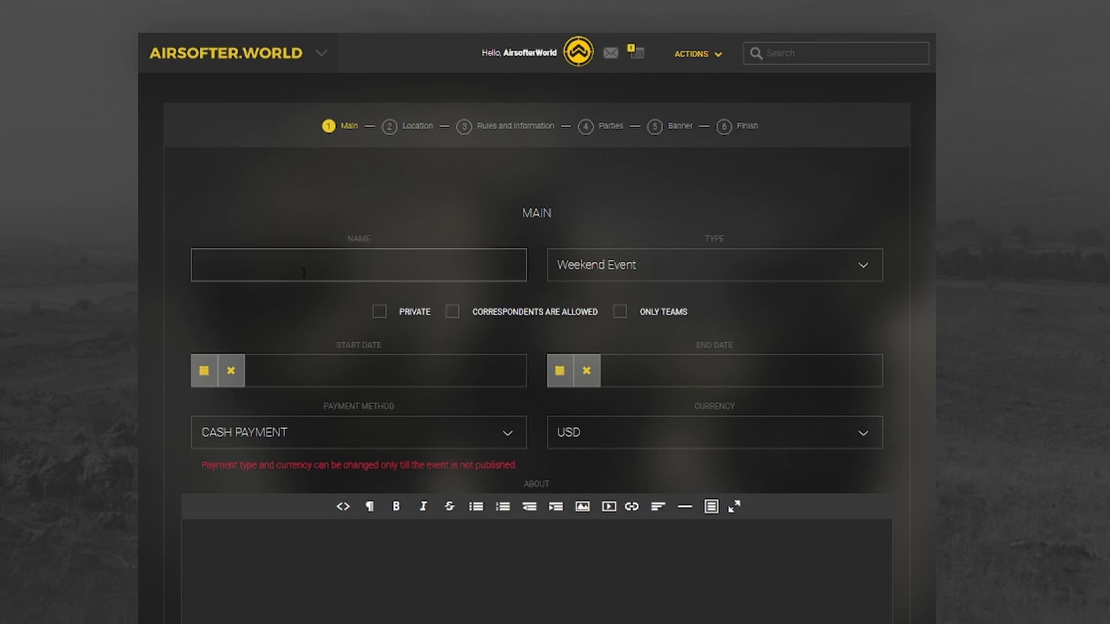
pyautogui.write('Test G')
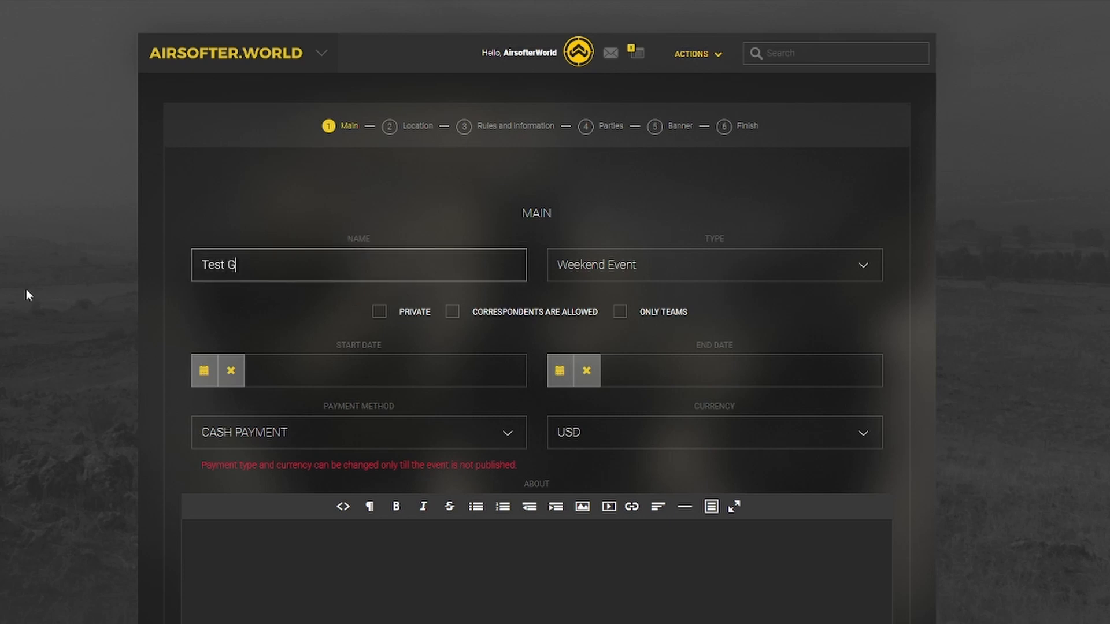
pyautogui.write('ame')
pyautogui.click(348, 170)
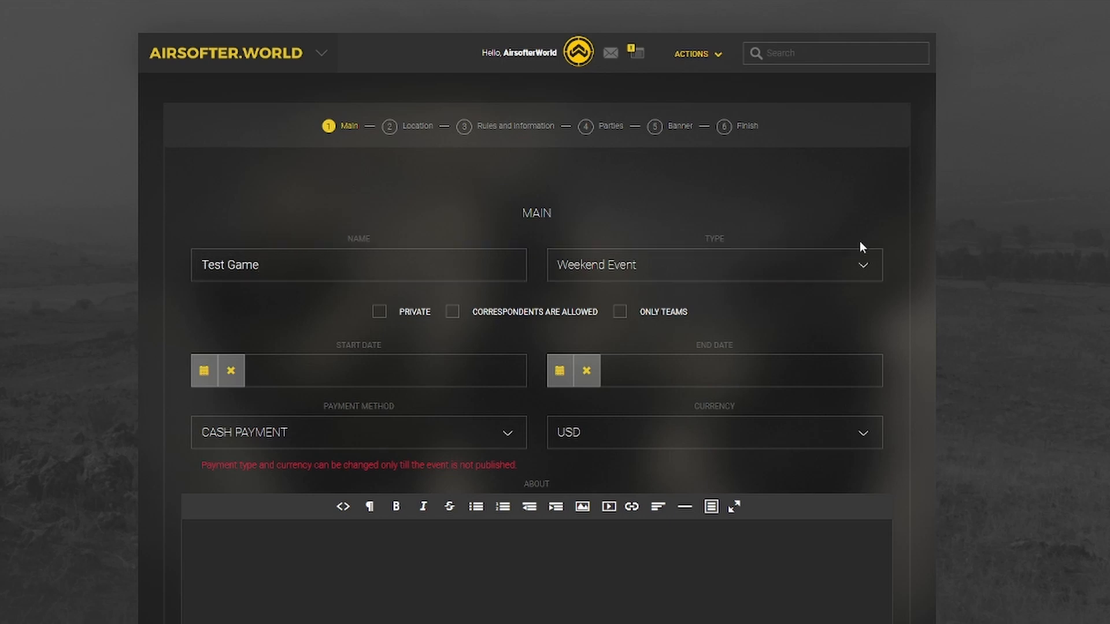
# Look through the available event types, from Weekend Event to Training, without changing the selection
pyautogui.click(873, 269)
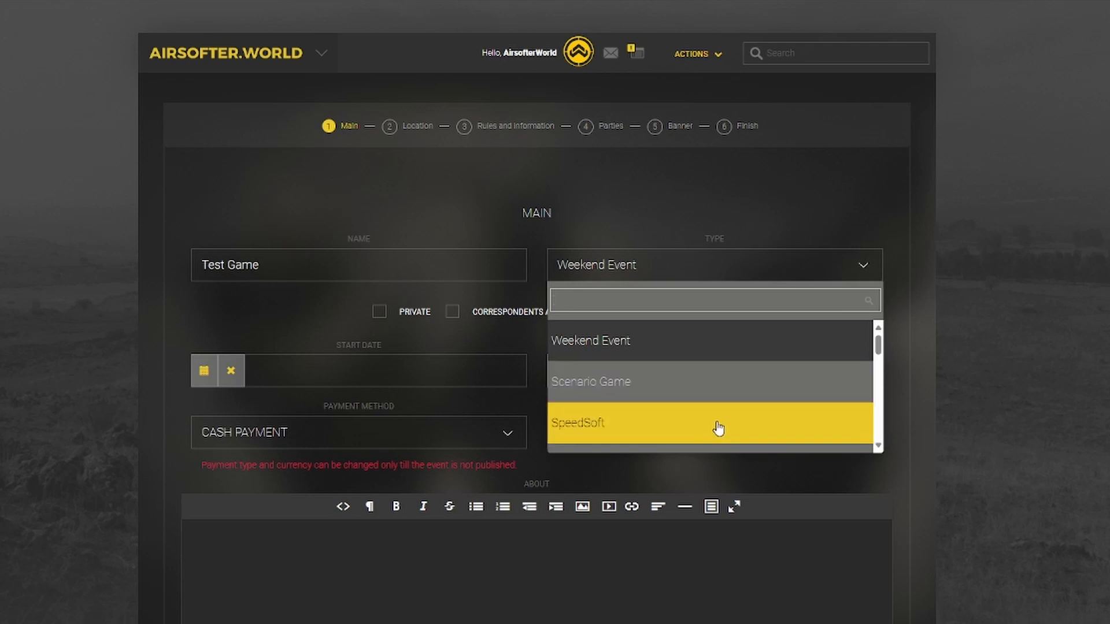
pyautogui.scroll(-2, 718, 426)
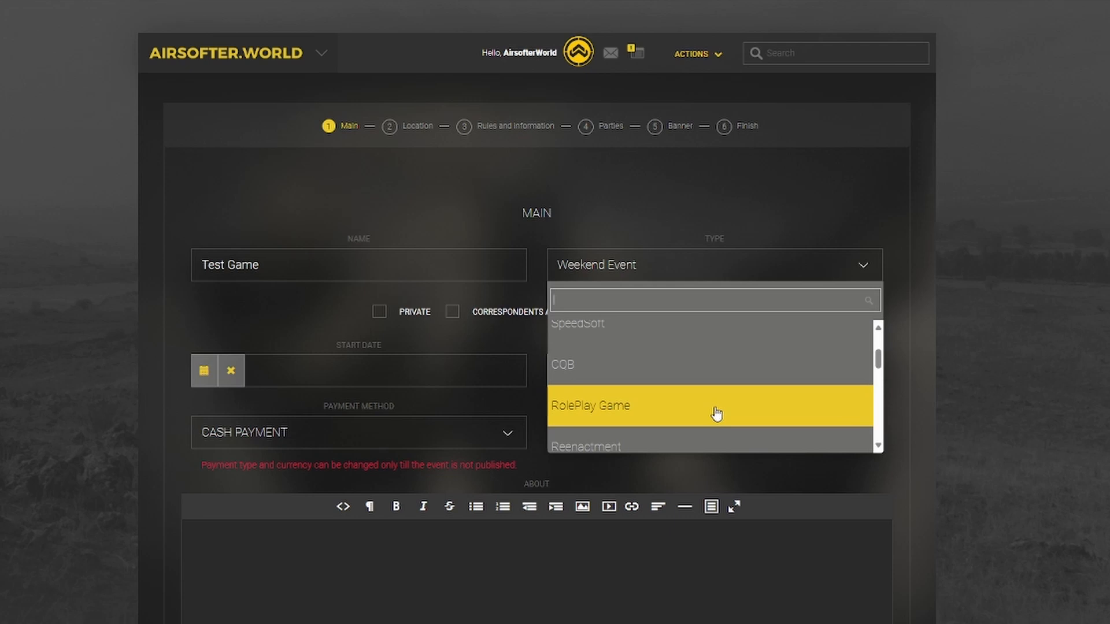
pyautogui.scroll(-1, 717, 413)
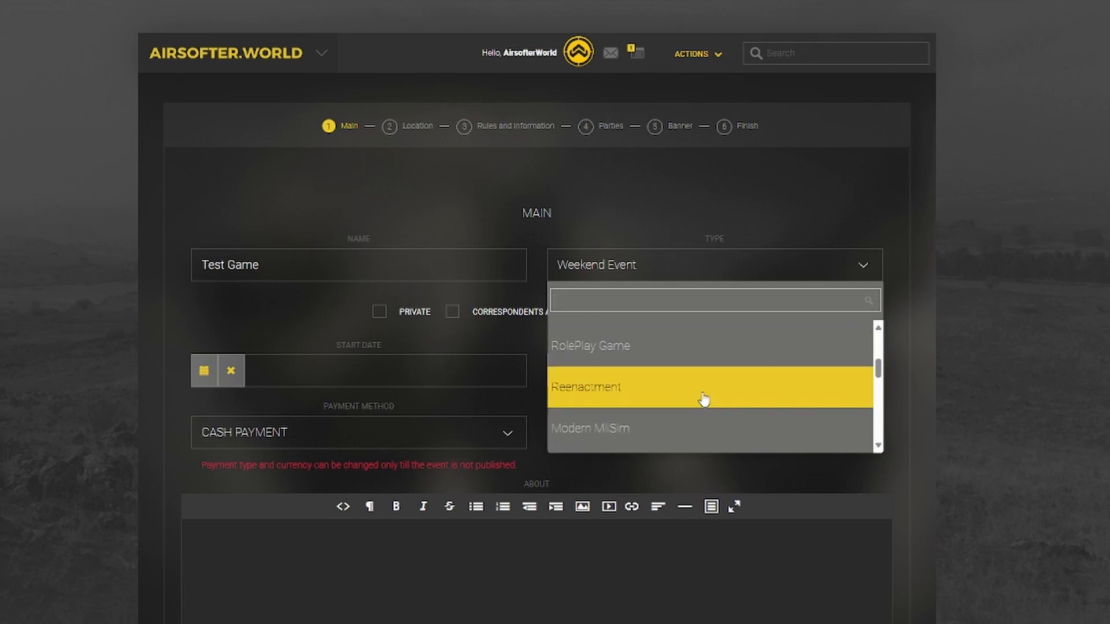
pyautogui.scroll(-1, 700, 398)
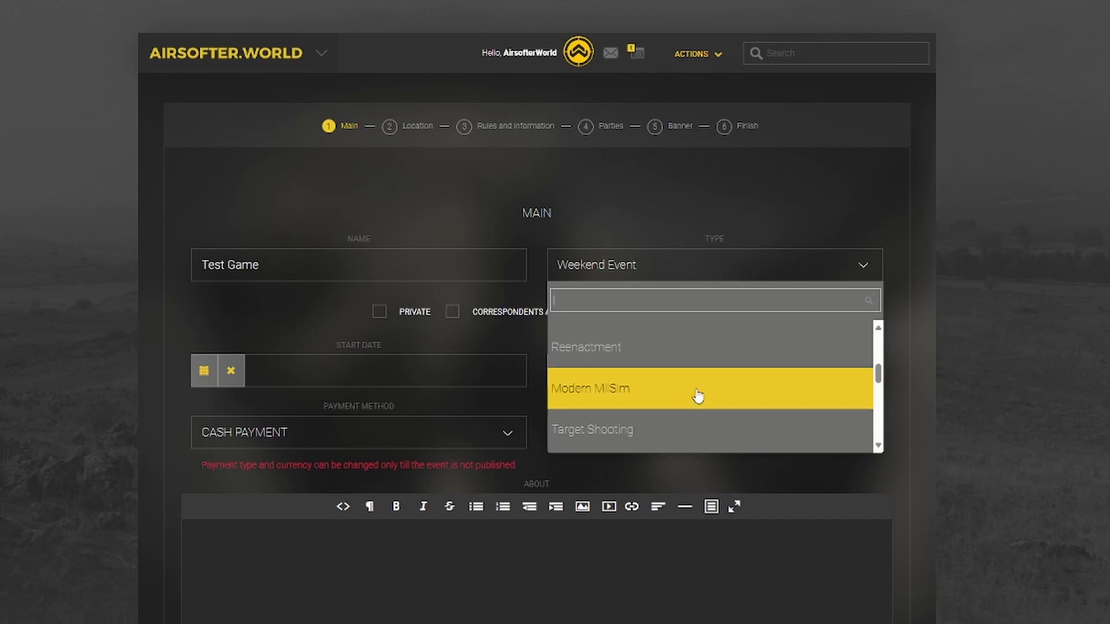
pyautogui.scroll(-1, 699, 396)
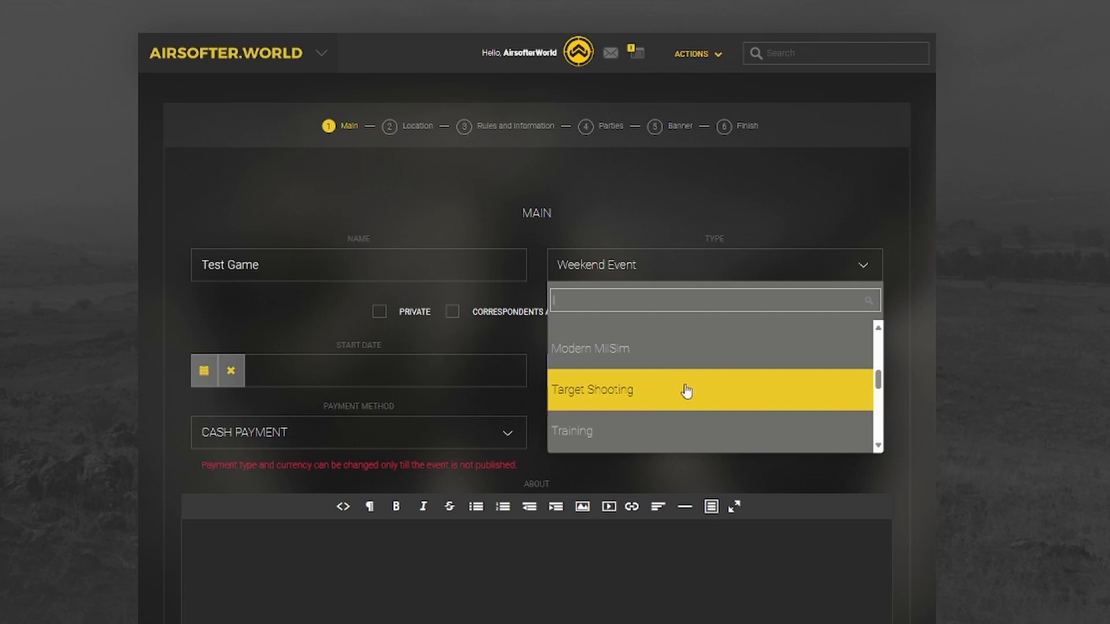
pyautogui.scroll(-1, 686, 391)
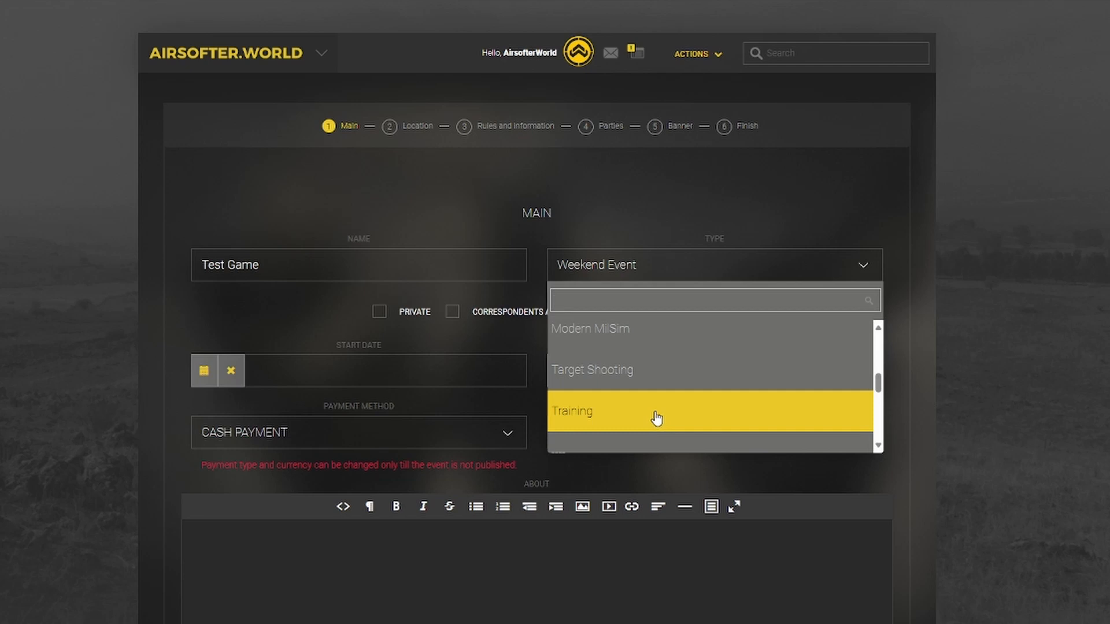
pyautogui.click(482, 377)
pyautogui.click(204, 374)
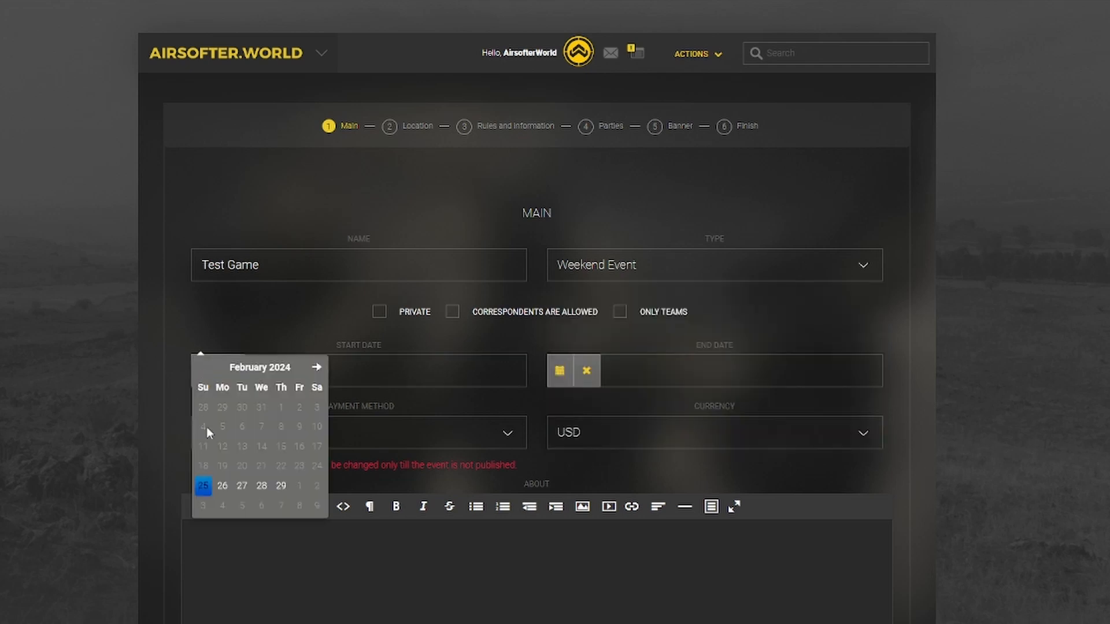
pyautogui.click(201, 491)
pyautogui.click(273, 434)
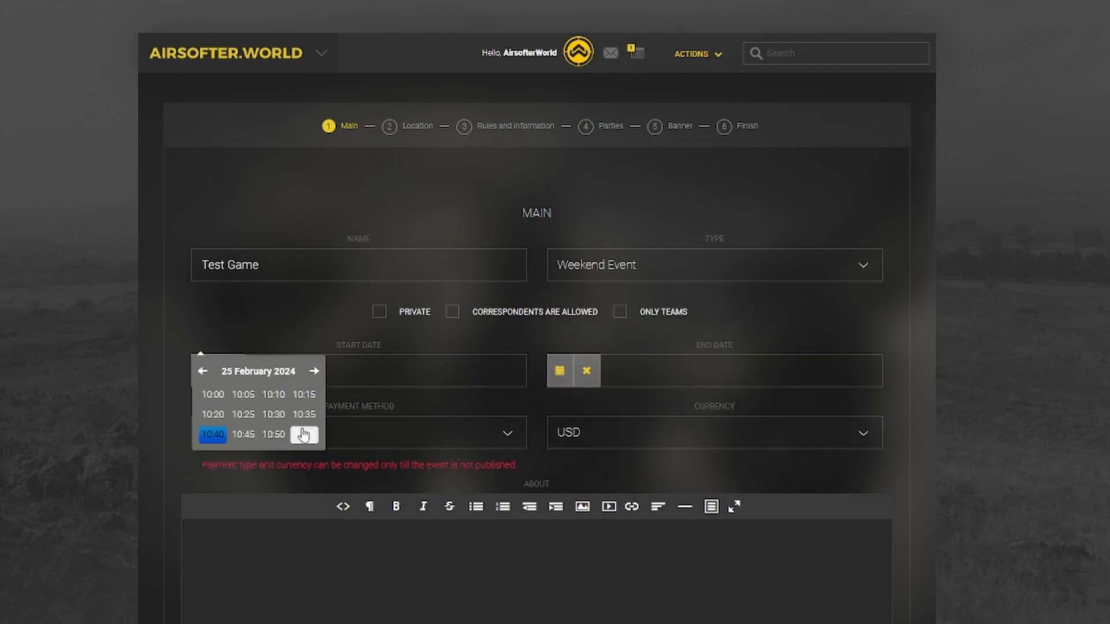
pyautogui.click(210, 434)
pyautogui.click(559, 375)
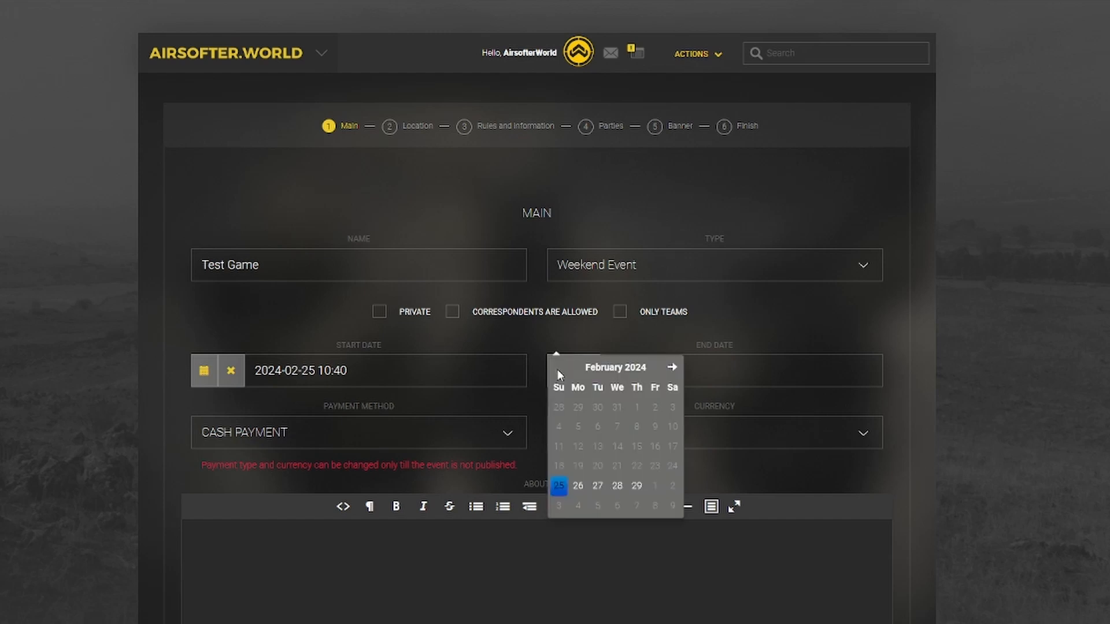
pyautogui.click(581, 489)
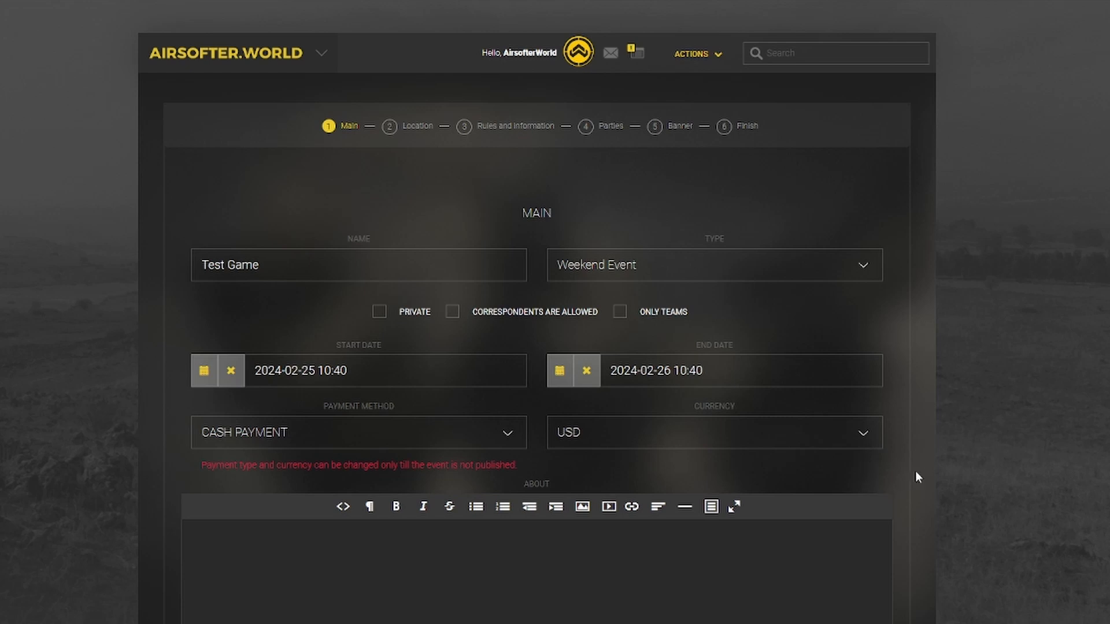
# Check the currency options without changing the selection, and enter "need to know" as the event's About text
pyautogui.click(865, 436)
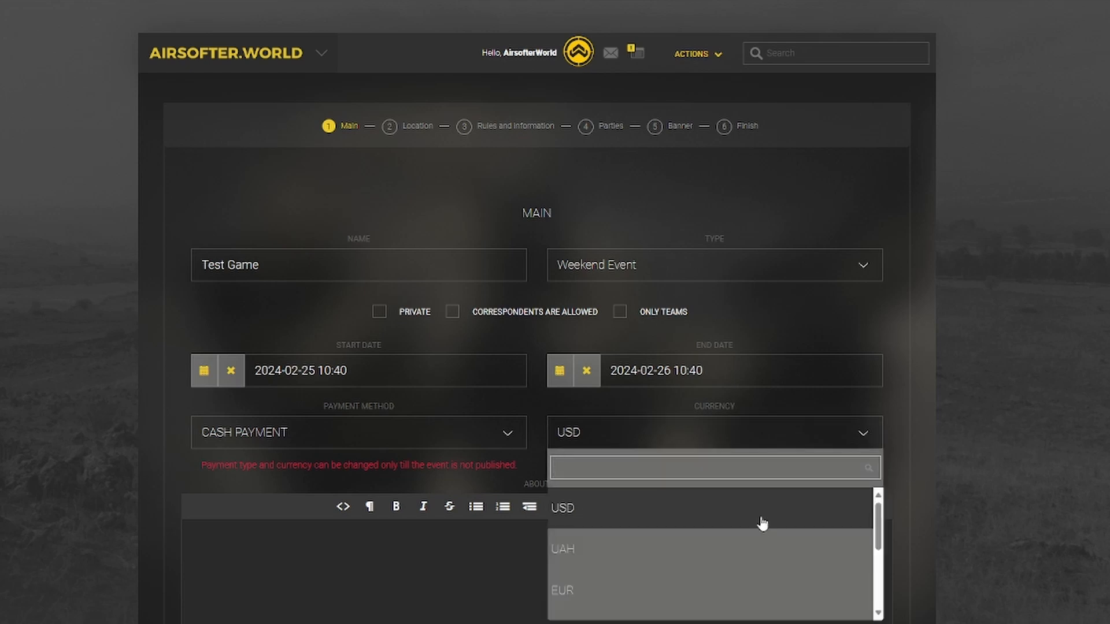
pyautogui.scroll(-1, 743, 520)
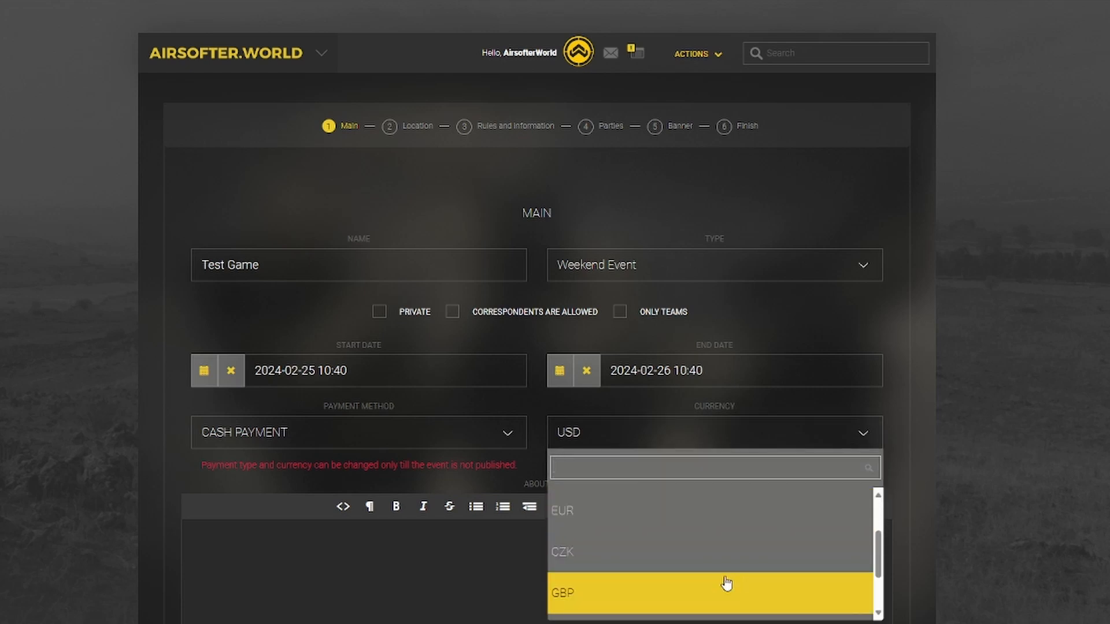
pyautogui.click(541, 570)
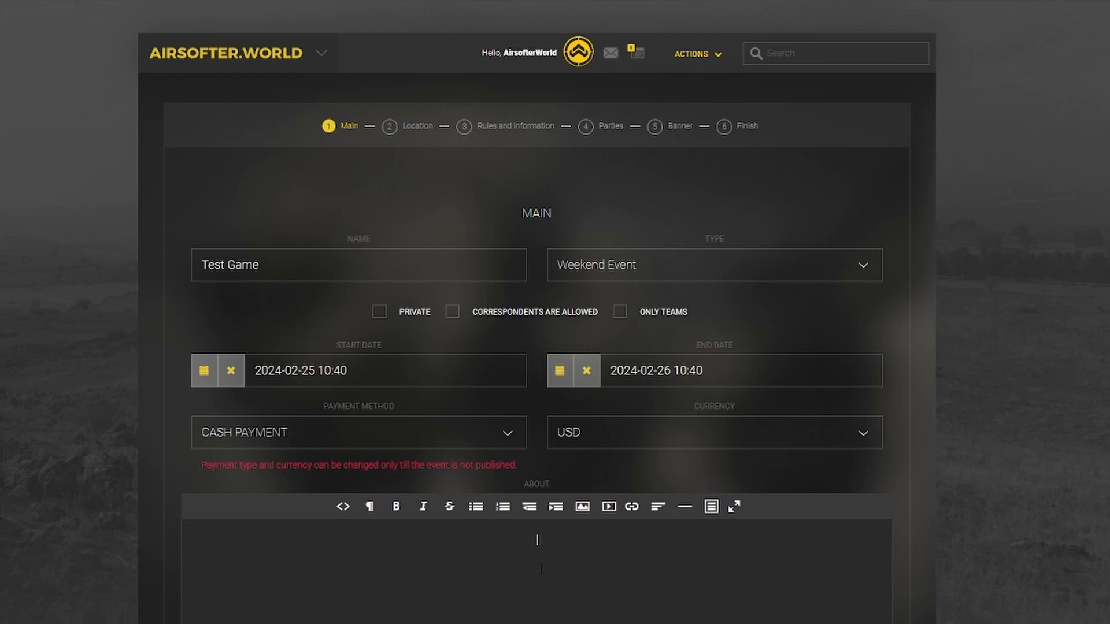
pyautogui.write('need to know')
pyautogui.click(378, 314)
pyautogui.click(379, 314)
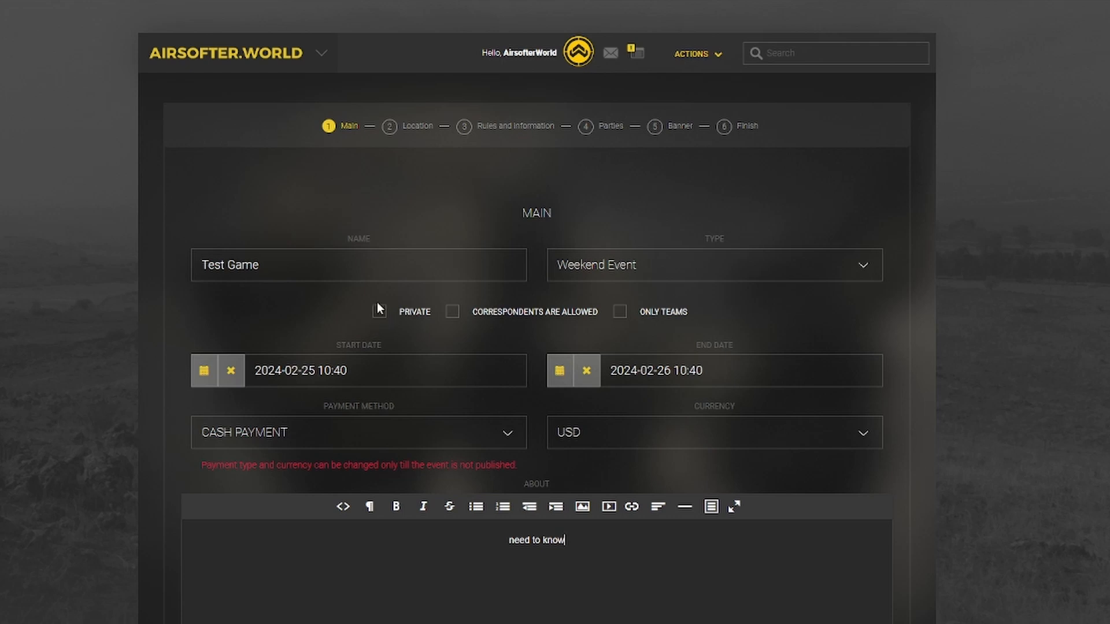
pyautogui.click(453, 314)
pyautogui.click(559, 373)
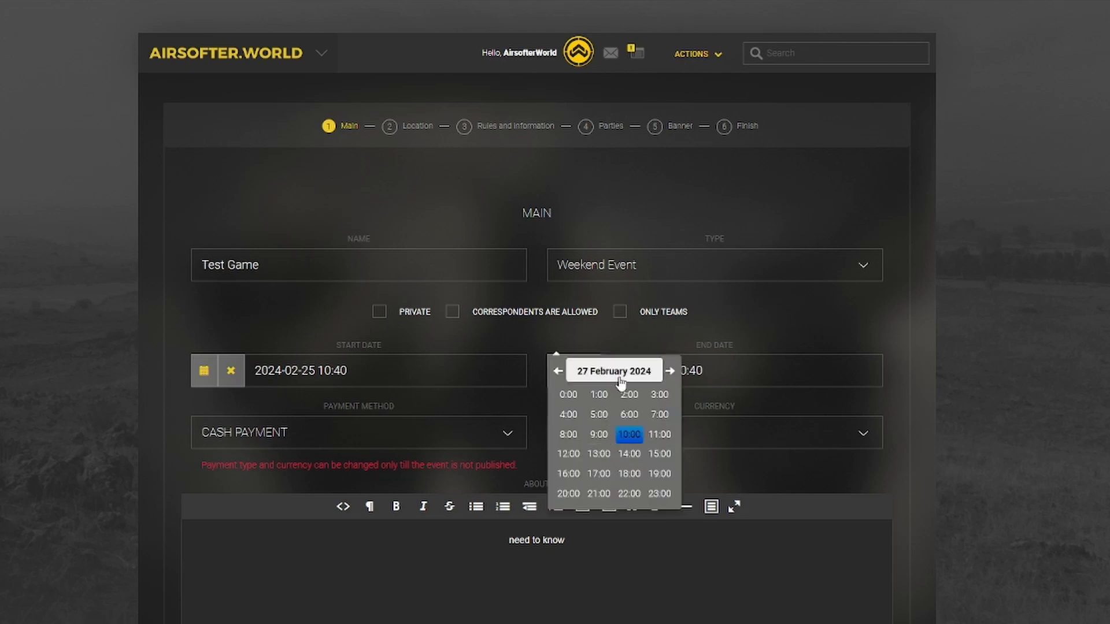
pyautogui.click(629, 433)
pyautogui.click(628, 392)
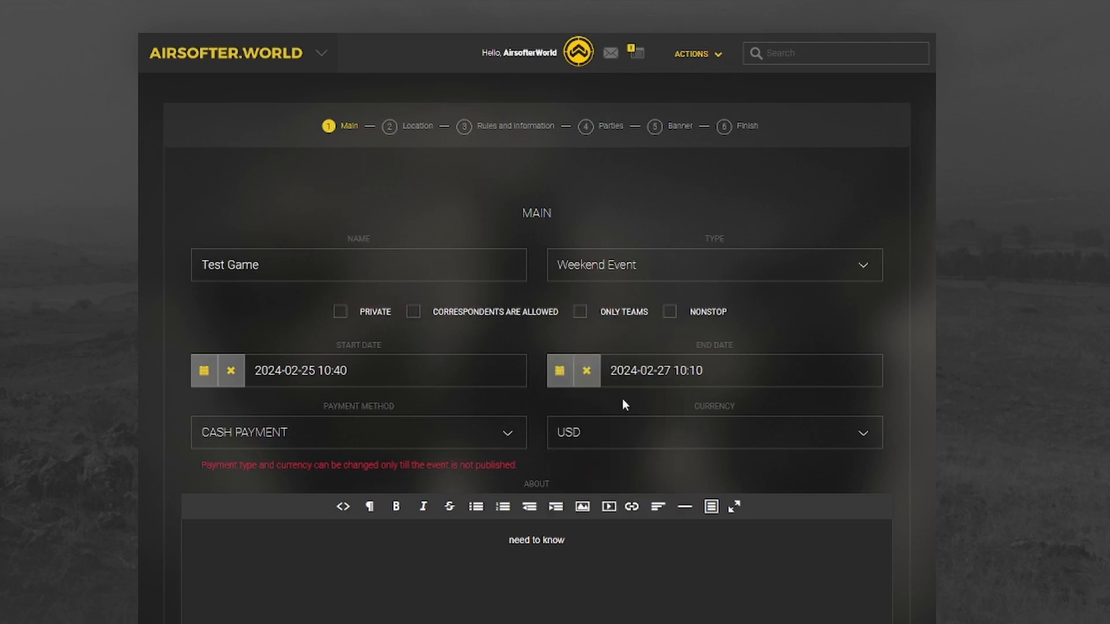
pyautogui.click(669, 315)
# Continue to the event's Location stage and start a new polygon named "Test location"
pyautogui.scroll(-5, 803, 321)
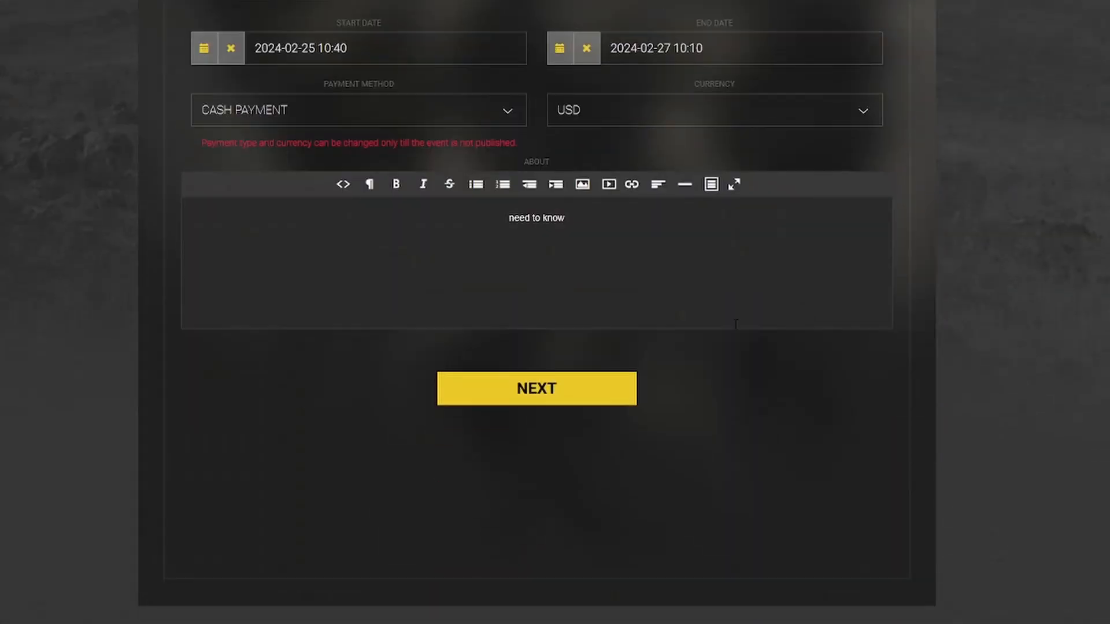
pyautogui.click(547, 396)
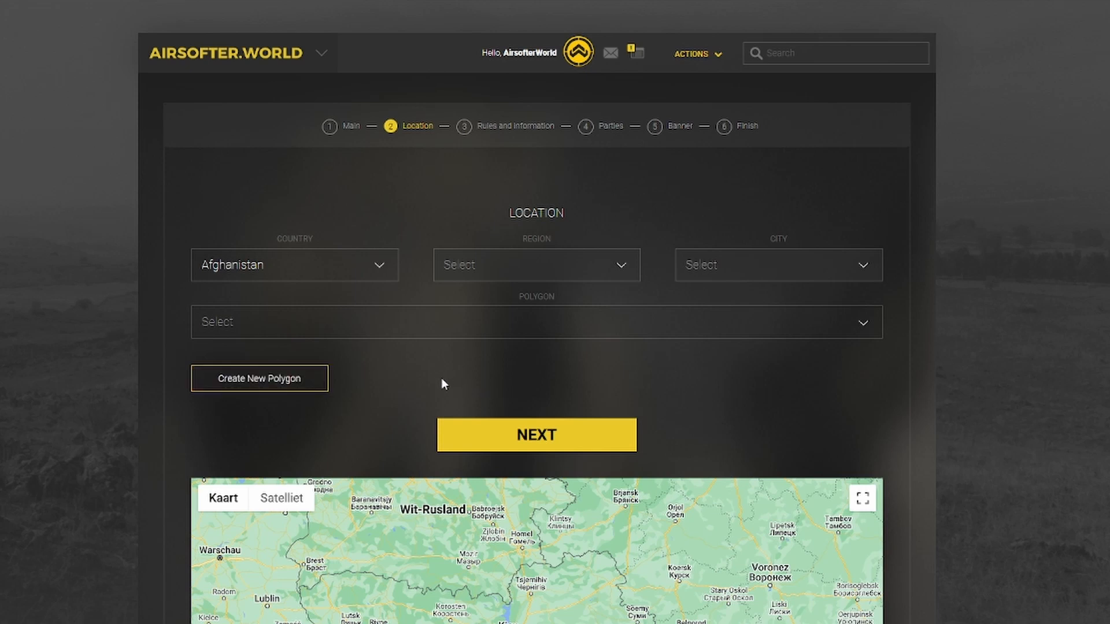
pyautogui.click(248, 379)
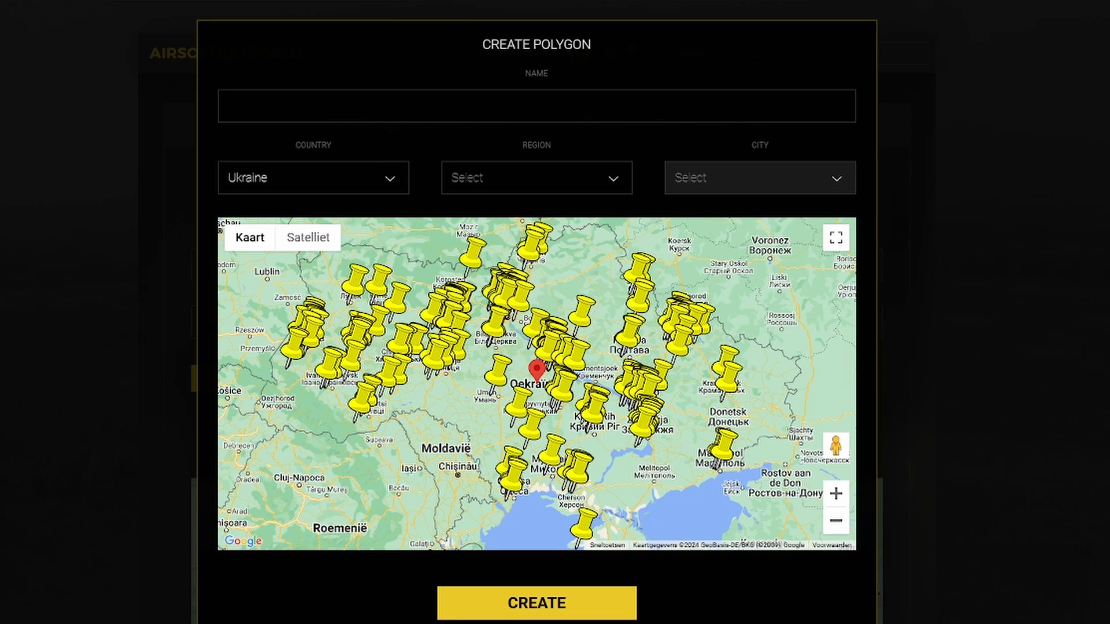
pyautogui.write('test')
pyautogui.press('BackSpace')
pyautogui.press('BackSpace')
pyautogui.press('BackSpace')
pyautogui.press('BackSpace')
pyautogui.write('Test location')
# Set the new polygon's country to Belgium, with Antwerpen as both region and city
pyautogui.click(396, 180)
pyautogui.write('bel')
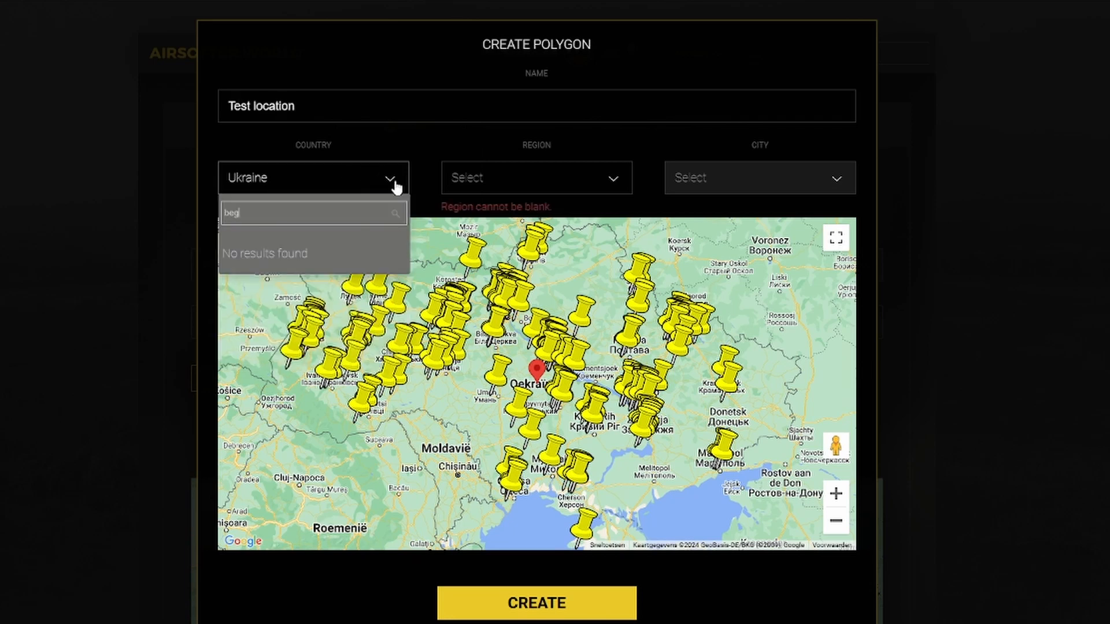
pyautogui.click(248, 294)
pyautogui.click(497, 179)
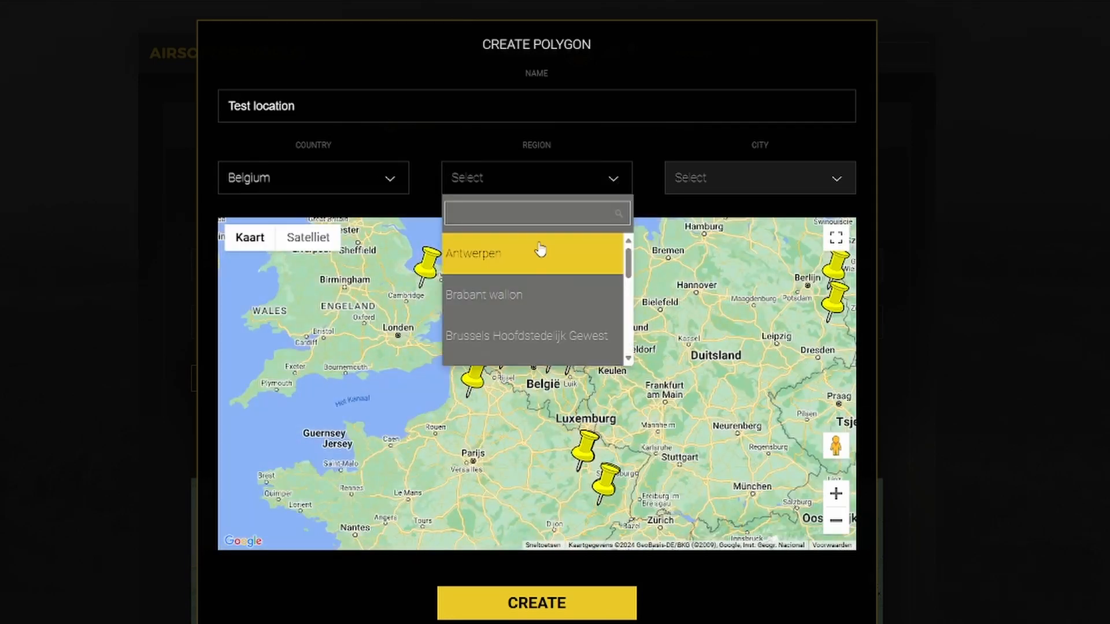
pyautogui.click(532, 255)
pyautogui.click(833, 179)
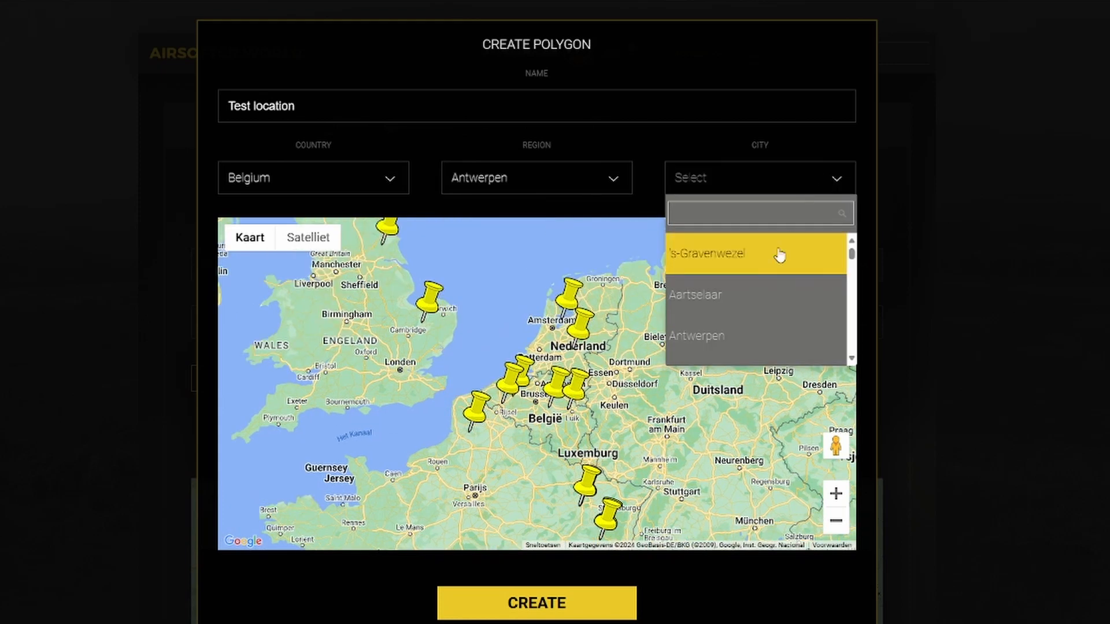
pyautogui.click(735, 338)
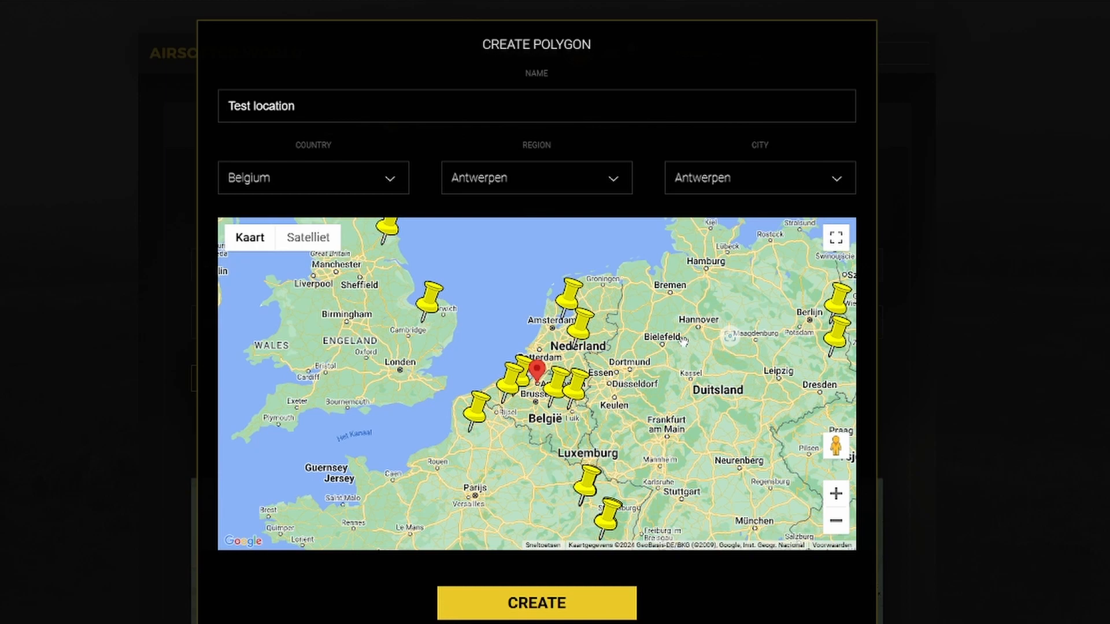
# Move the polygon's map marker from Antwerpen to Kruibeke and create the polygon
pyautogui.scroll(3, 535, 384)
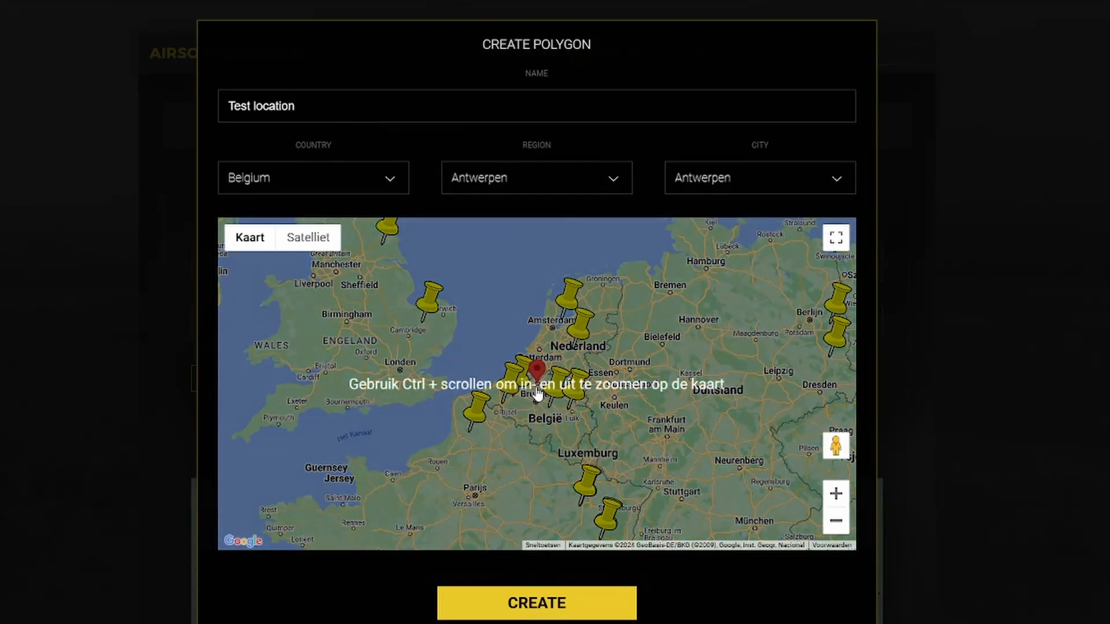
pyautogui.scroll(3, 535, 384)
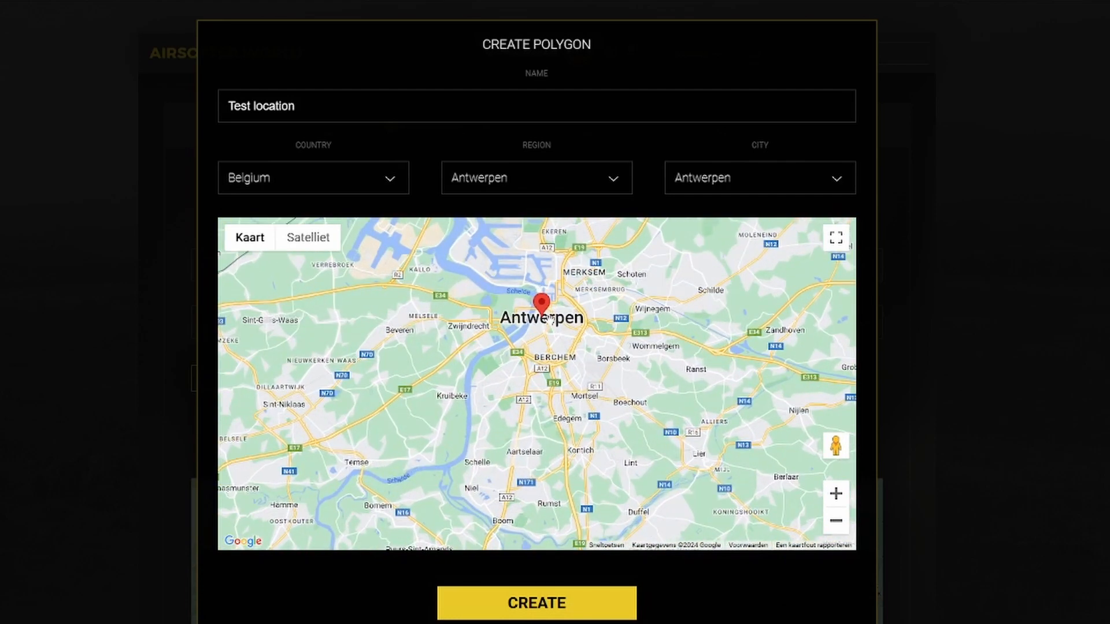
pyautogui.moveTo(544, 323)
pyautogui.mouseDown()
pyautogui.moveTo(461, 335)
pyautogui.moveTo(437, 390)
pyautogui.moveTo(452, 395)
pyautogui.mouseUp()
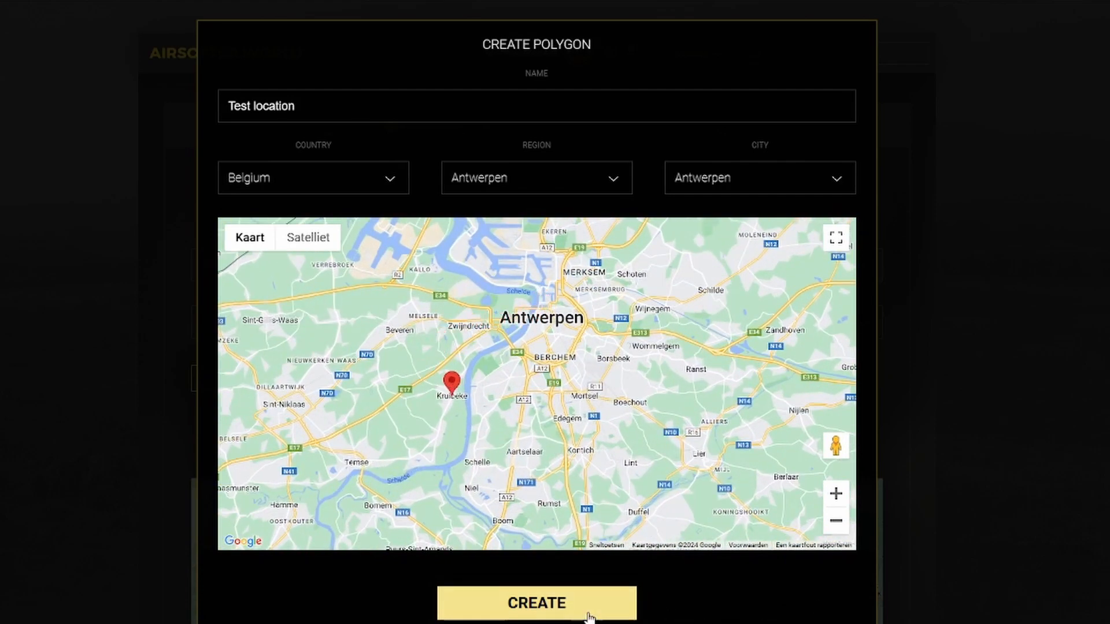
pyautogui.click(556, 607)
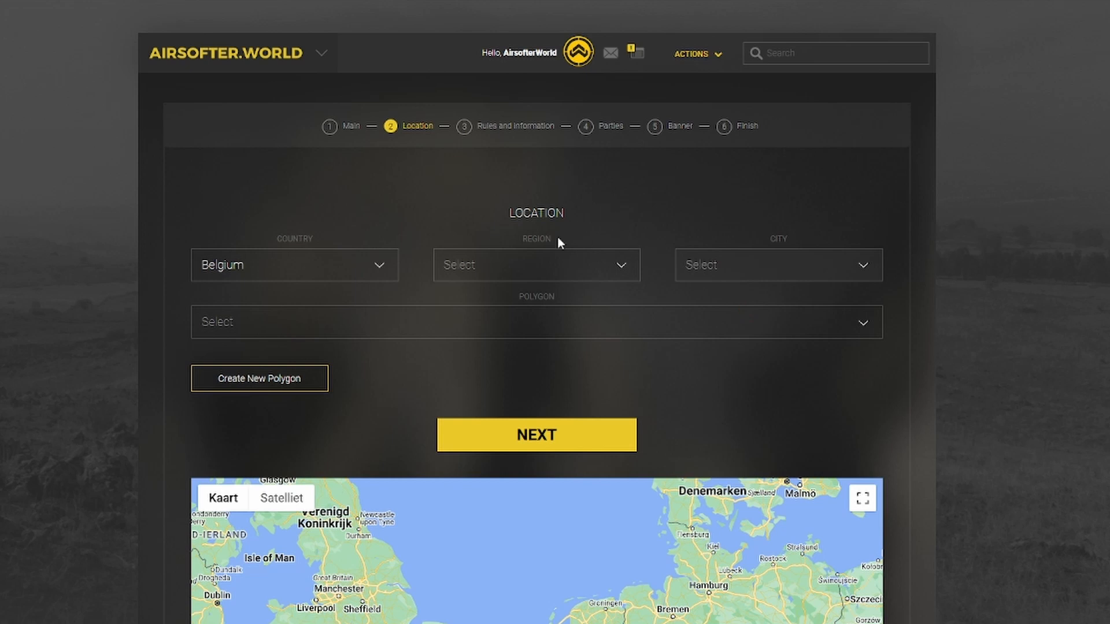
# Set the event location to region Antwerpen, city Antwerpen and polygon "Test location"
pyautogui.click(603, 265)
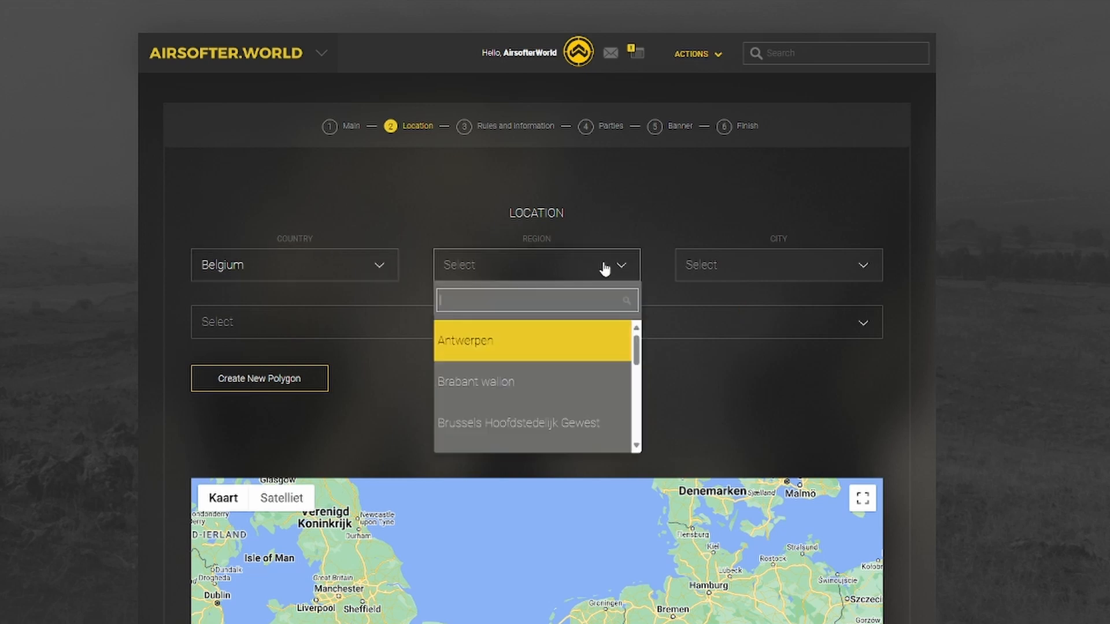
pyautogui.click(544, 342)
pyautogui.click(859, 270)
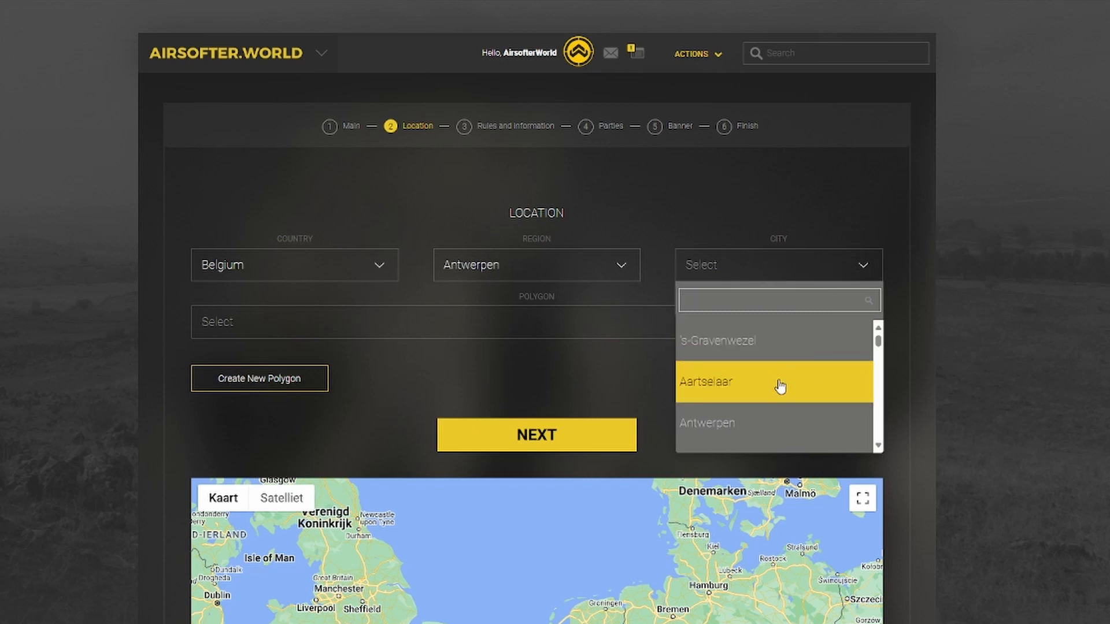
pyautogui.click(765, 424)
pyautogui.click(871, 325)
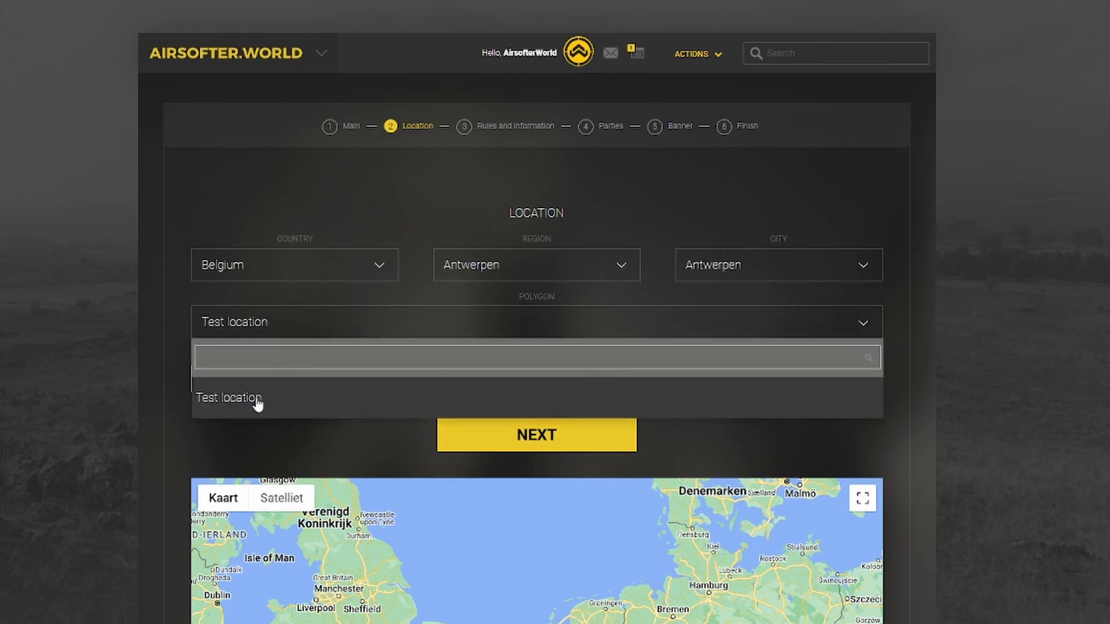
pyautogui.click(231, 402)
# Review the location map and image areas, and continue to the Rules and Information stage
pyautogui.scroll(-6, 578, 337)
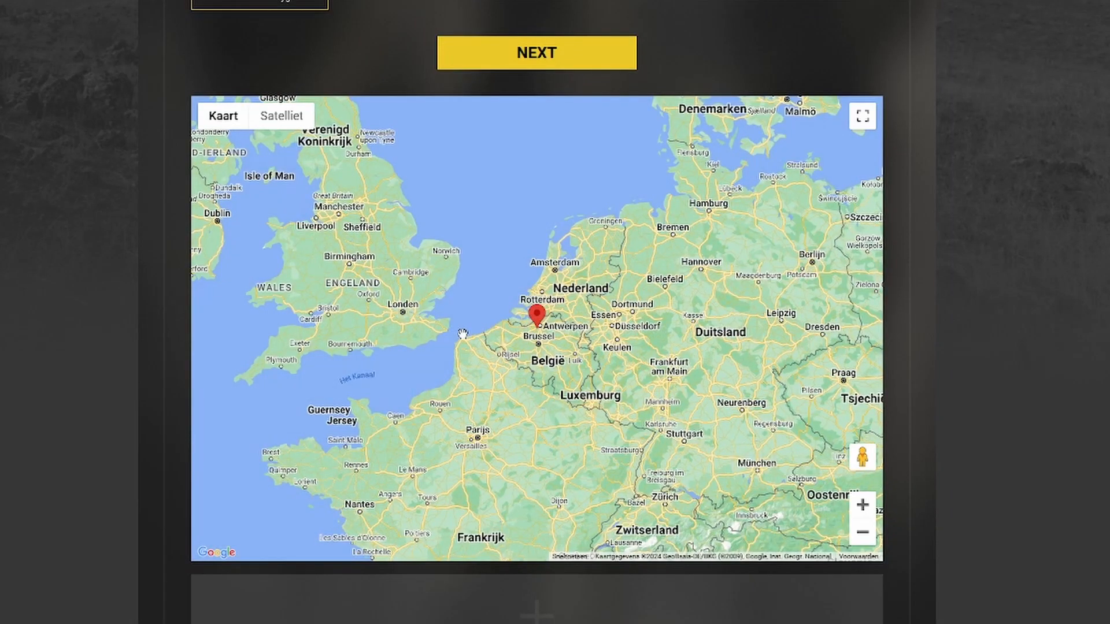
pyautogui.scroll(-5, 210, 395)
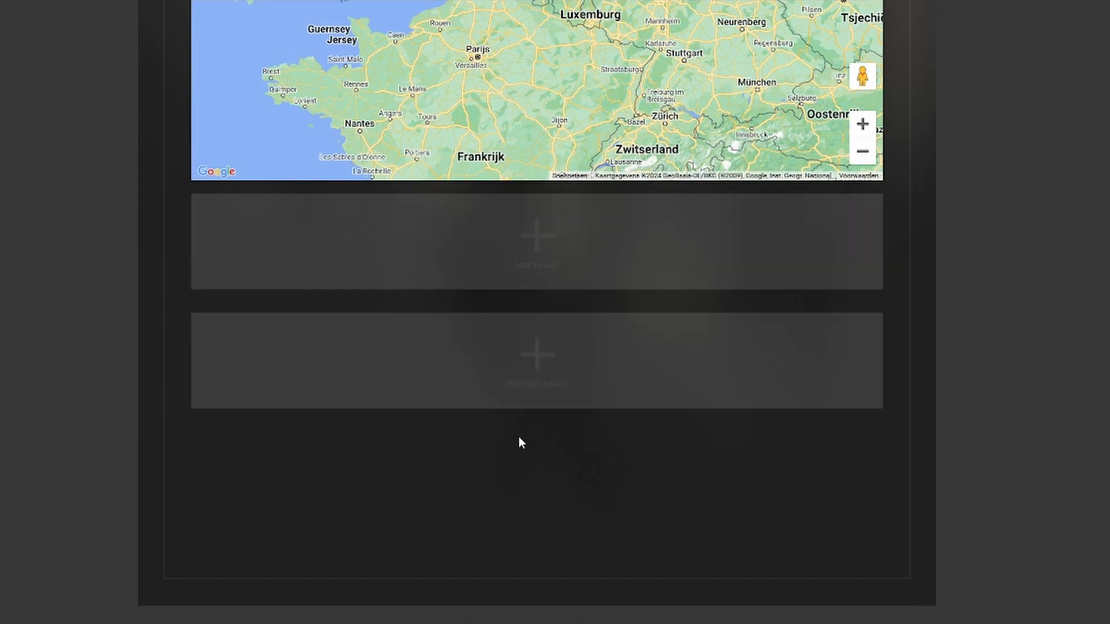
pyautogui.scroll(10, 518, 441)
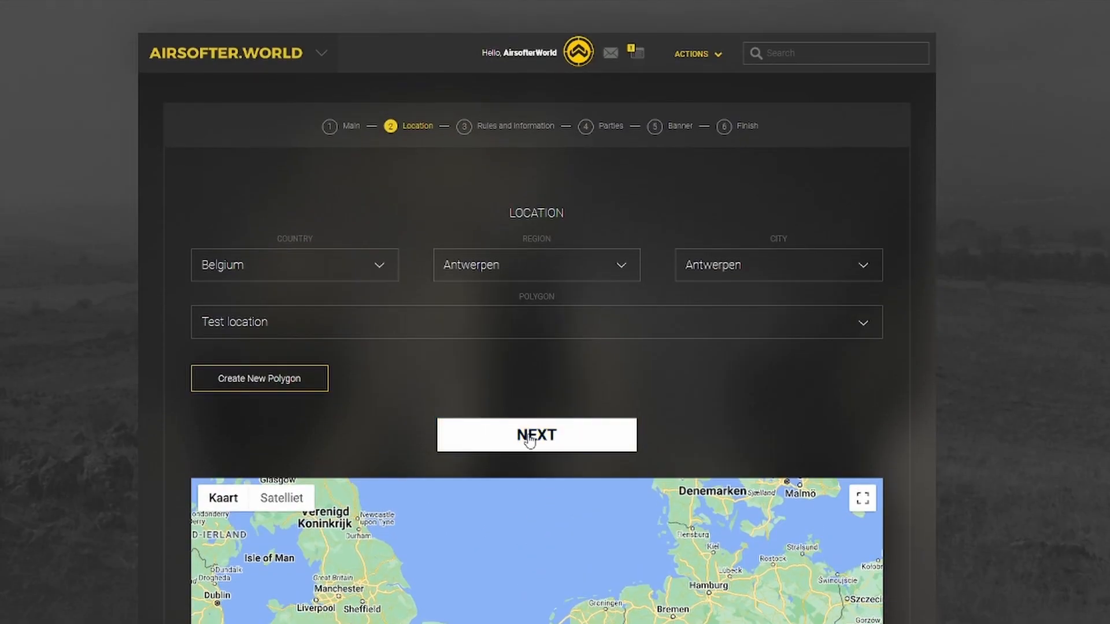
pyautogui.click(530, 441)
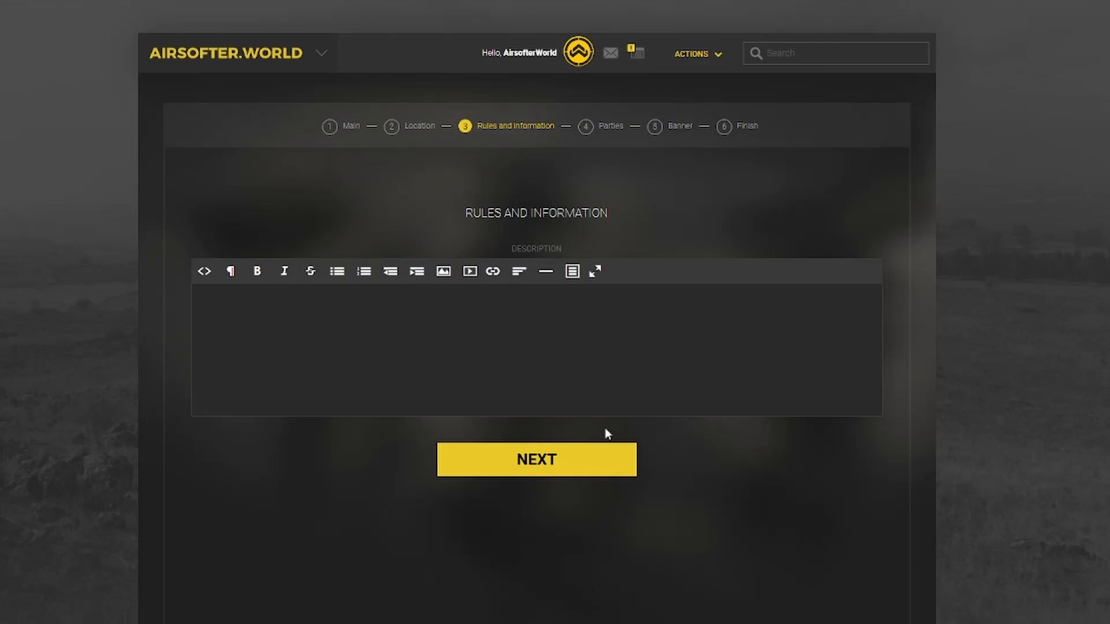
# Write the description lines "-safety rules", "-specific game rules" and "-important information", and continue to the Parties stage
pyautogui.click(479, 345)
pyautogui.write('-safety rules')
pyautogui.press('Return')
pyautogui.write('-specific game rules')
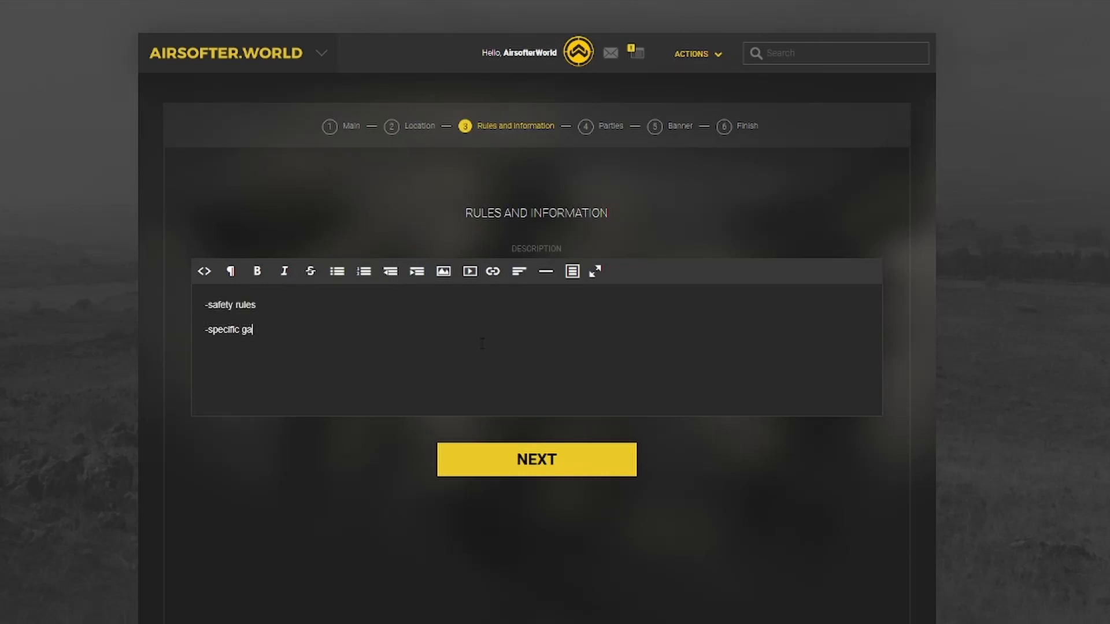
pyautogui.press('Return')
pyautogui.write('-important information')
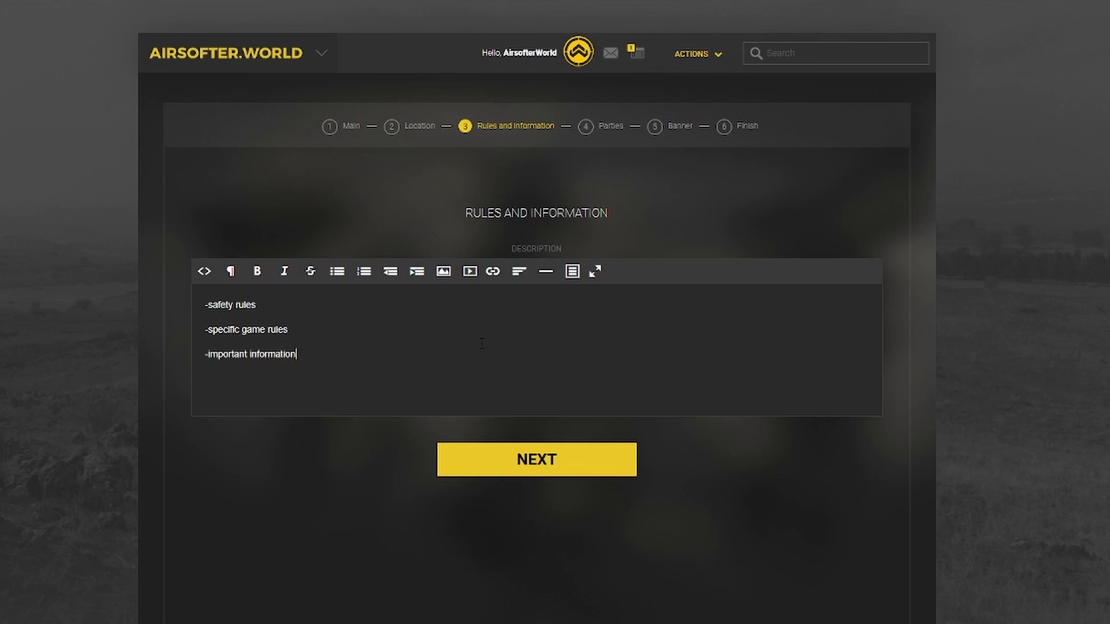
pyautogui.click(529, 463)
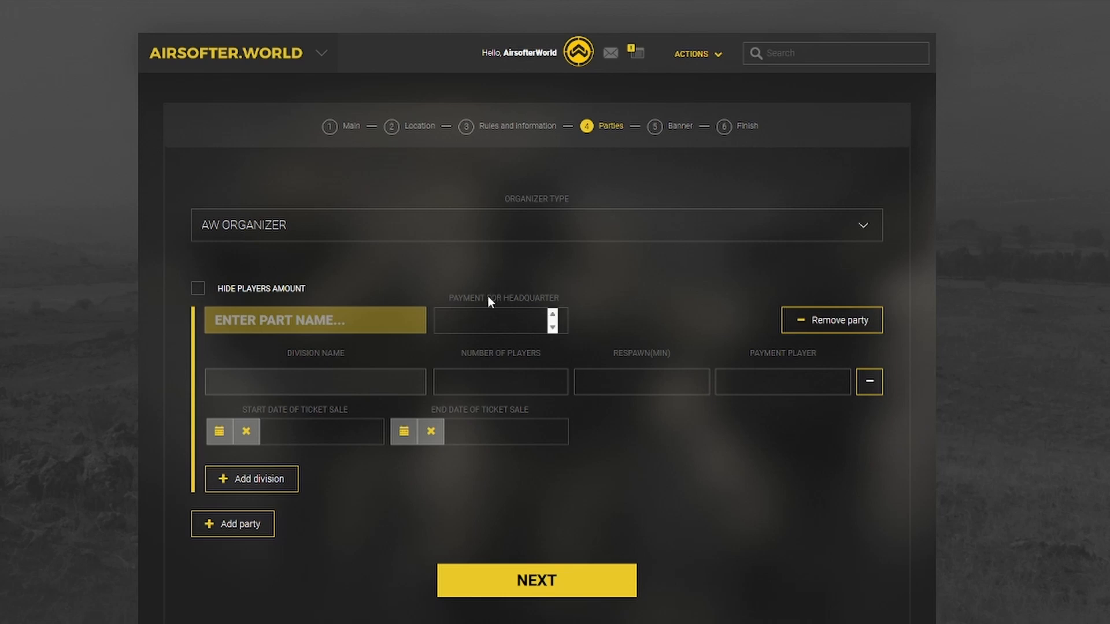
# Choose AW organizer as the organizer type, and try adding and removing an extra party
pyautogui.click(413, 229)
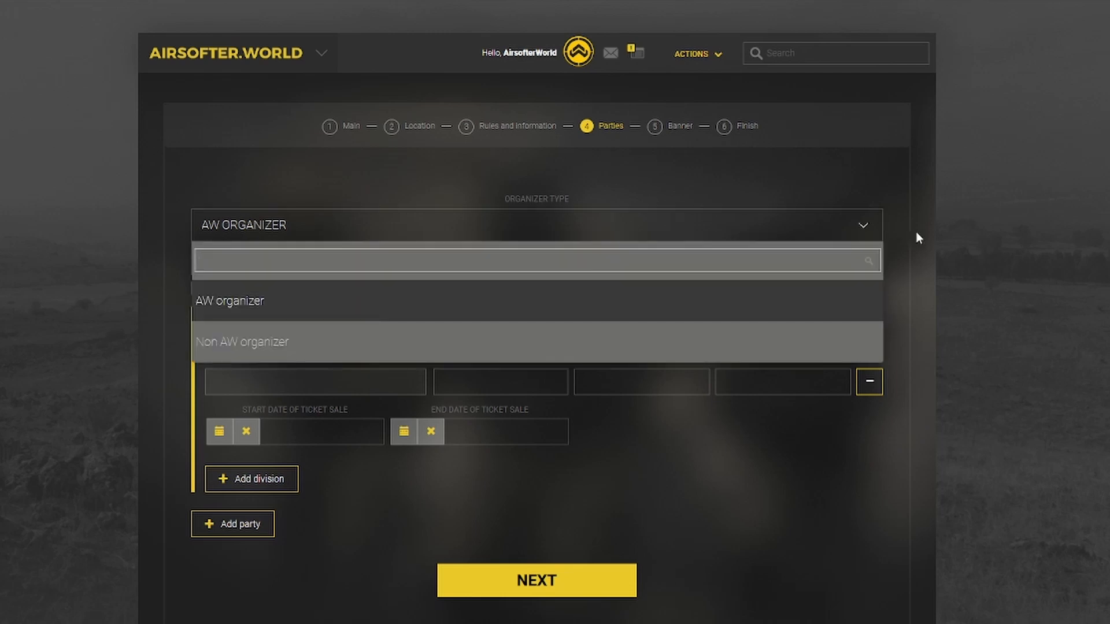
pyautogui.click(848, 229)
pyautogui.click(848, 229)
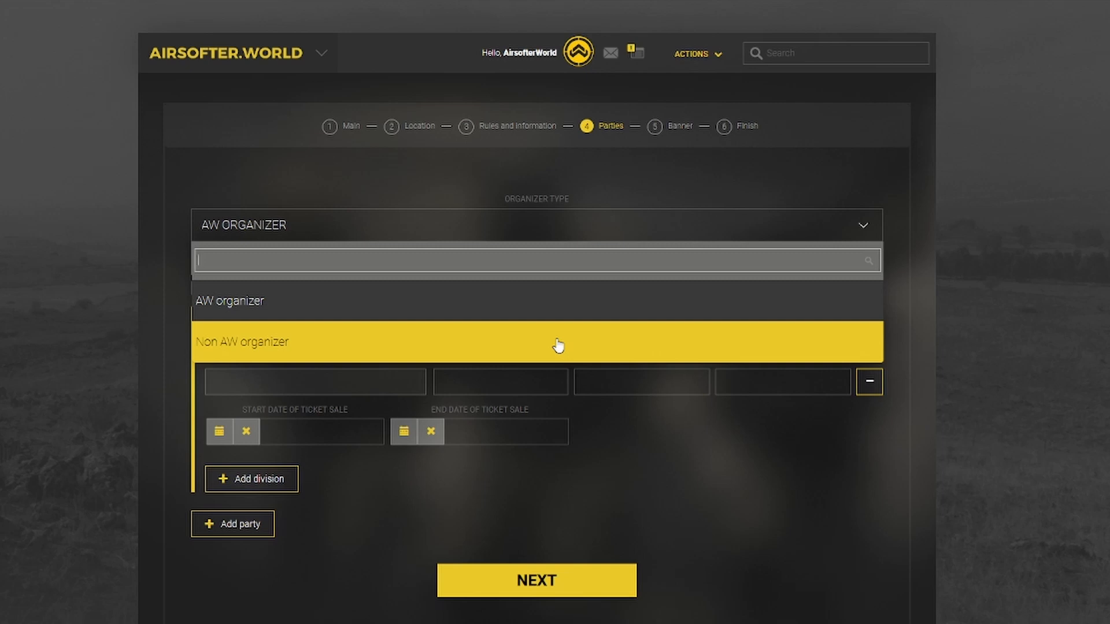
pyautogui.click(577, 290)
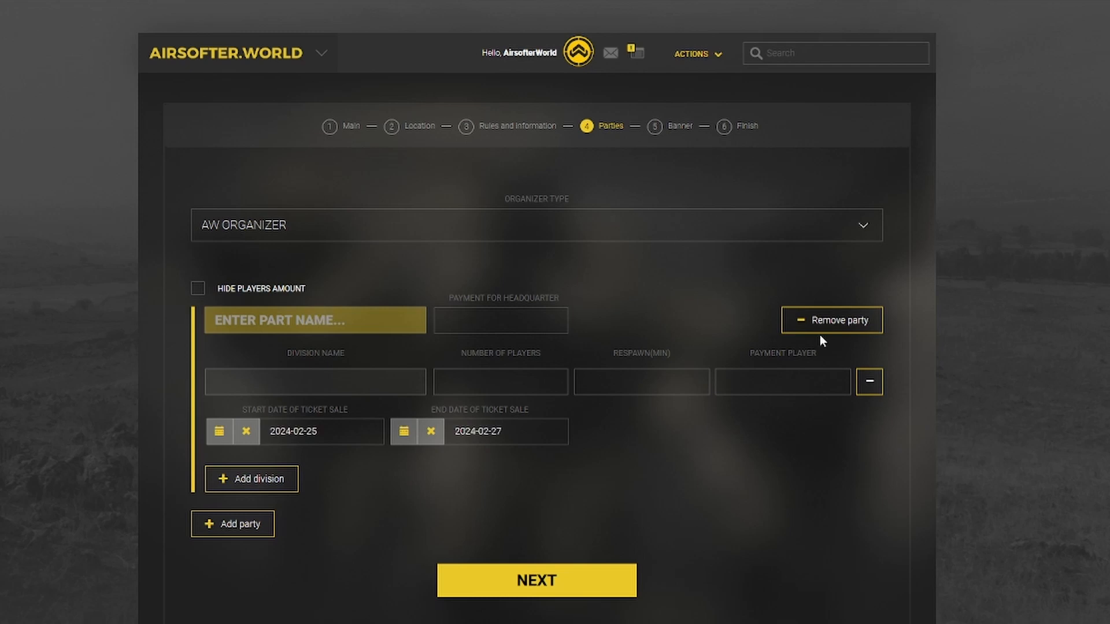
pyautogui.click(237, 526)
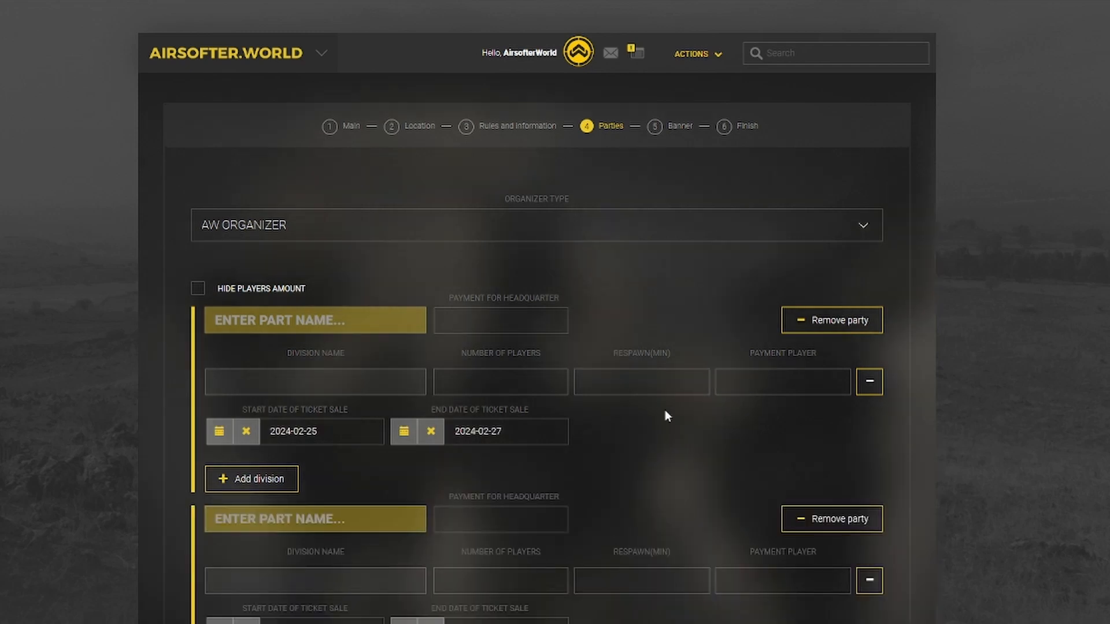
pyautogui.click(832, 329)
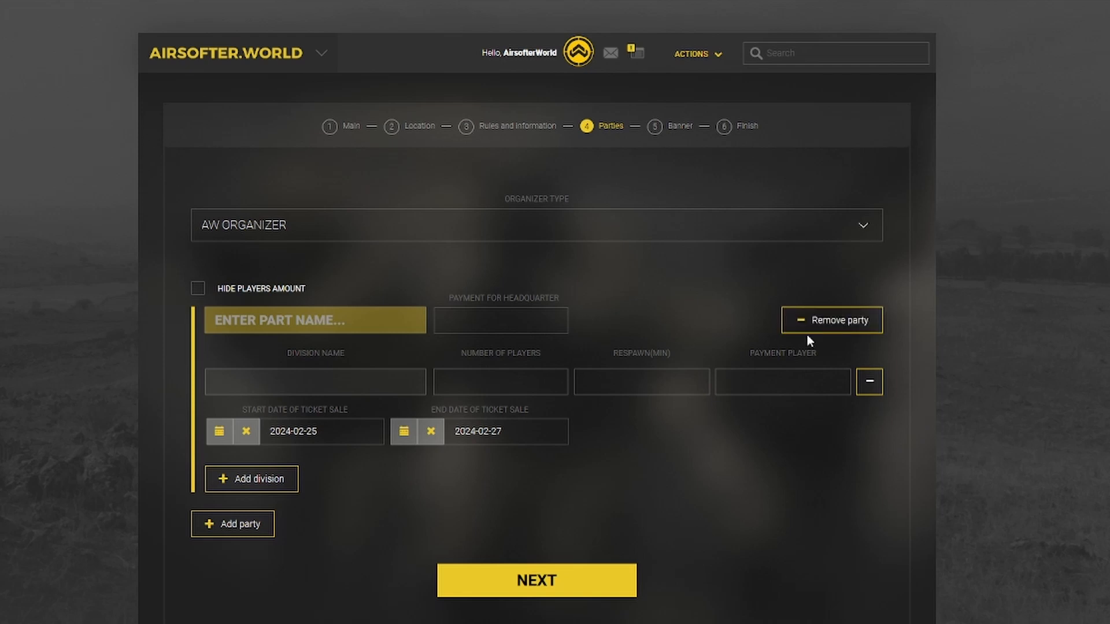
# Name the party RED with a headquarters payment of 50, and name its division "Infatnry"
pyautogui.click(231, 320)
pyautogui.write('RED')
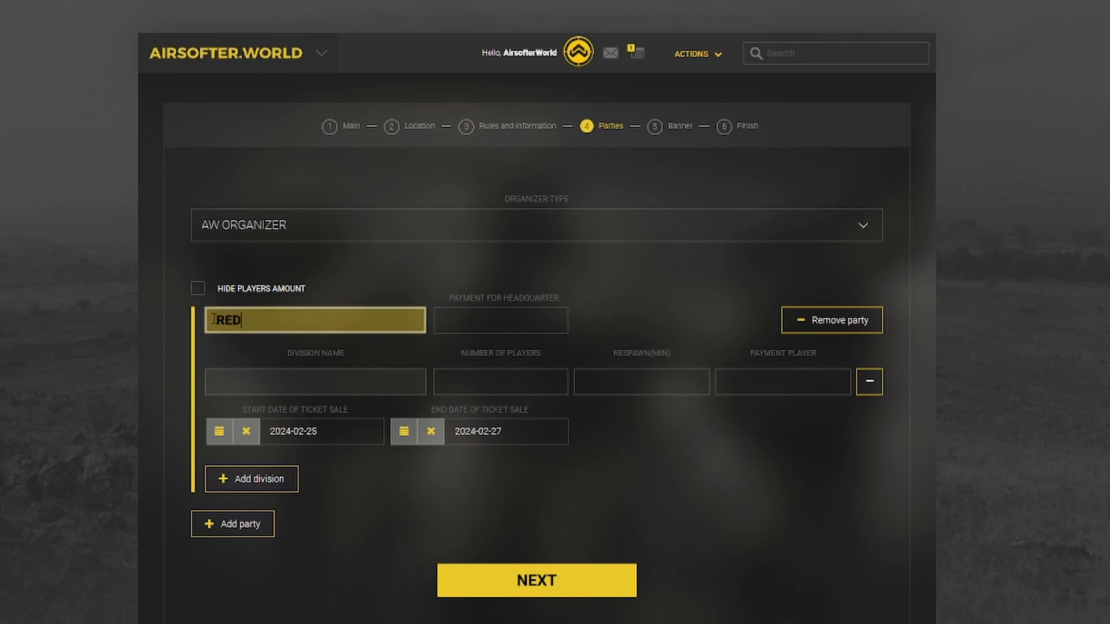
pyautogui.click(458, 322)
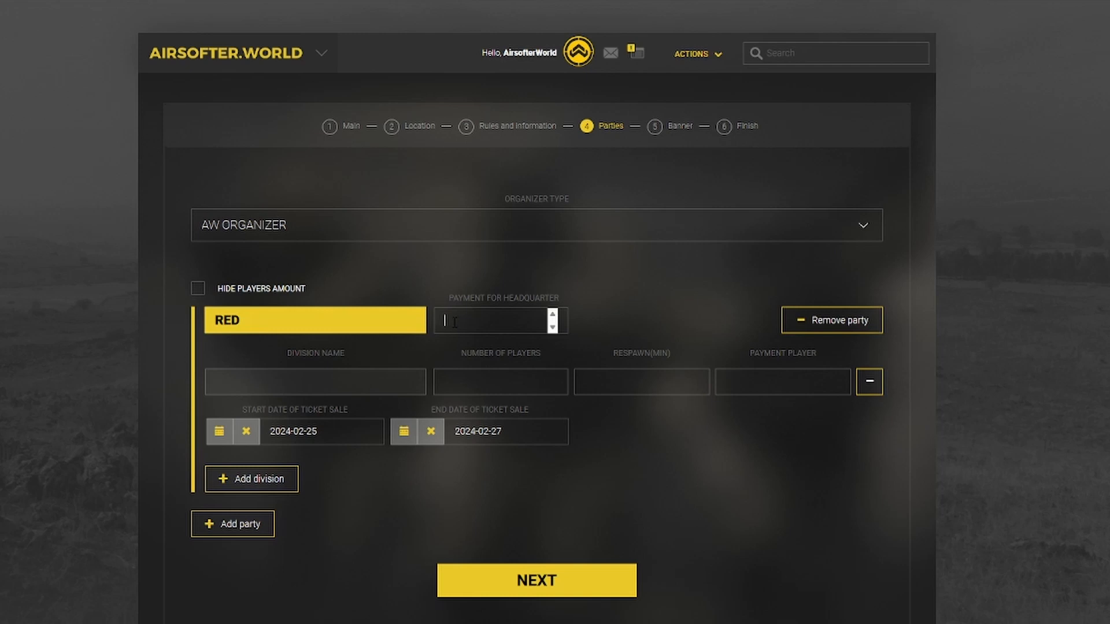
pyautogui.write('50')
pyautogui.click(270, 484)
pyautogui.click(868, 497)
pyautogui.click(384, 379)
pyautogui.write('Infatnry')
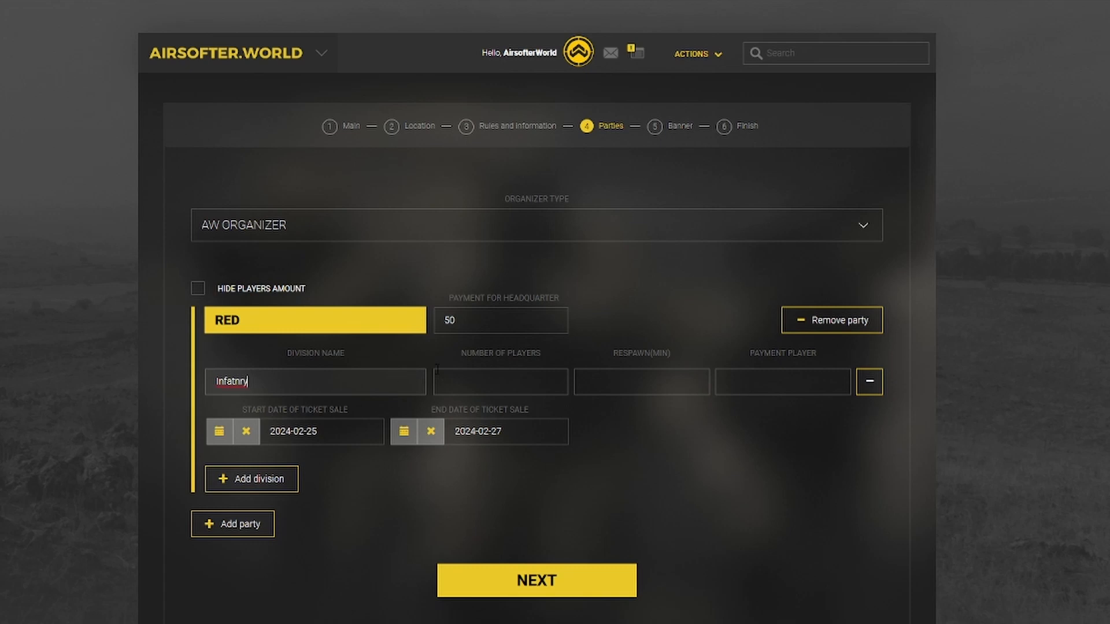
# Give the division 50 players, a respawn of 0 and a player payment of 50, hide the players amount and submit the parties
pyautogui.click(482, 380)
pyautogui.write('50')
pyautogui.write('0')
pyautogui.click(793, 385)
pyautogui.write('50')
pyautogui.click(197, 290)
pyautogui.click(540, 584)
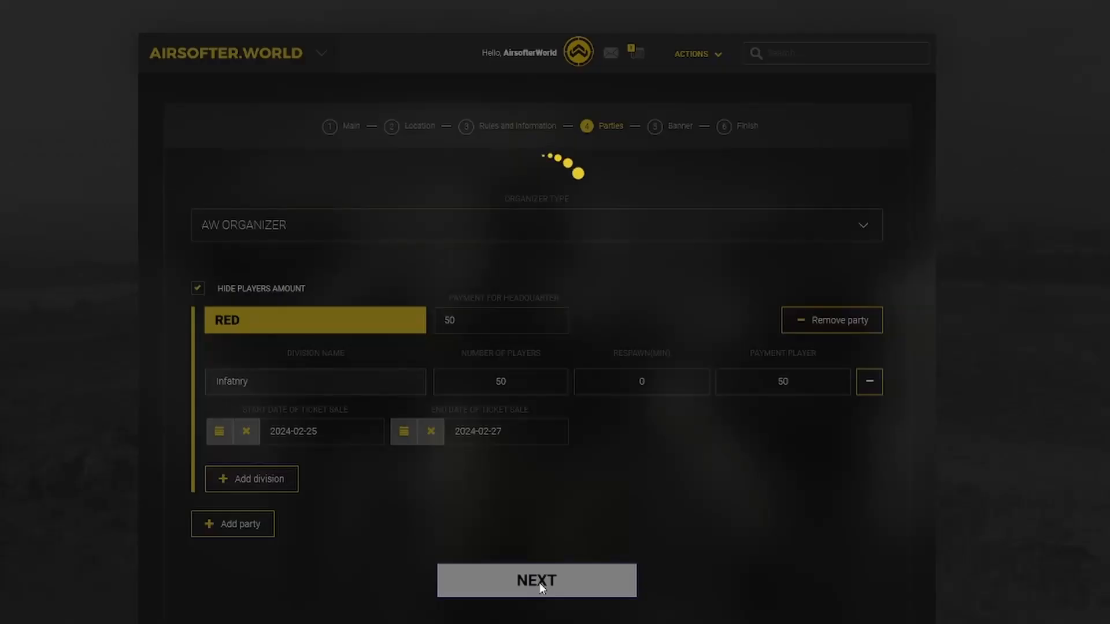
pyautogui.scroll(-1, 706, 387)
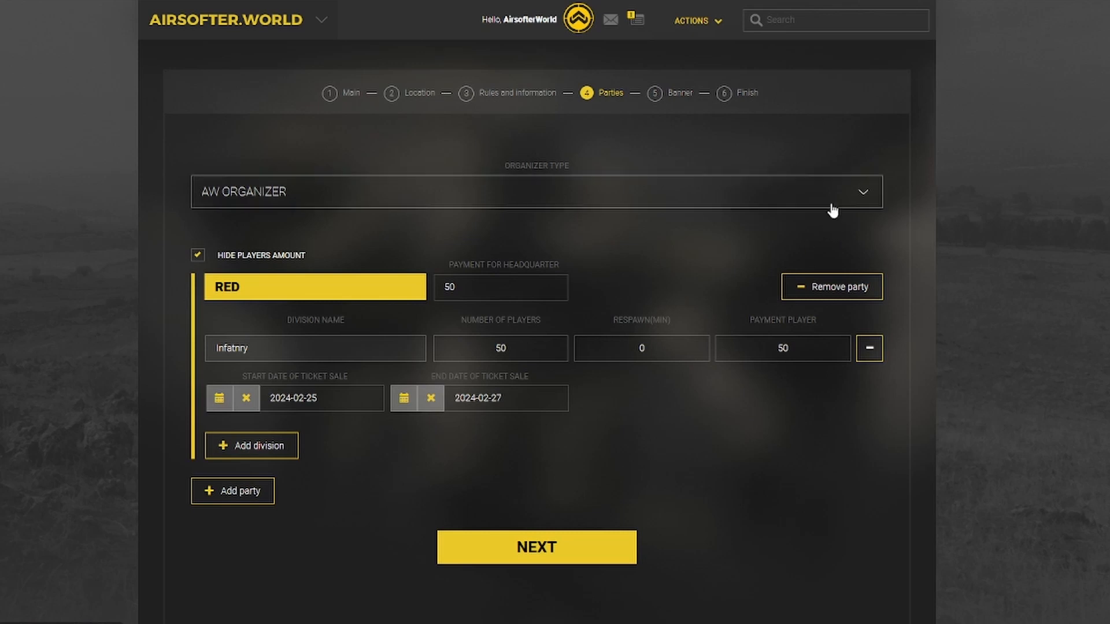
pyautogui.click(867, 195)
pyautogui.click(364, 310)
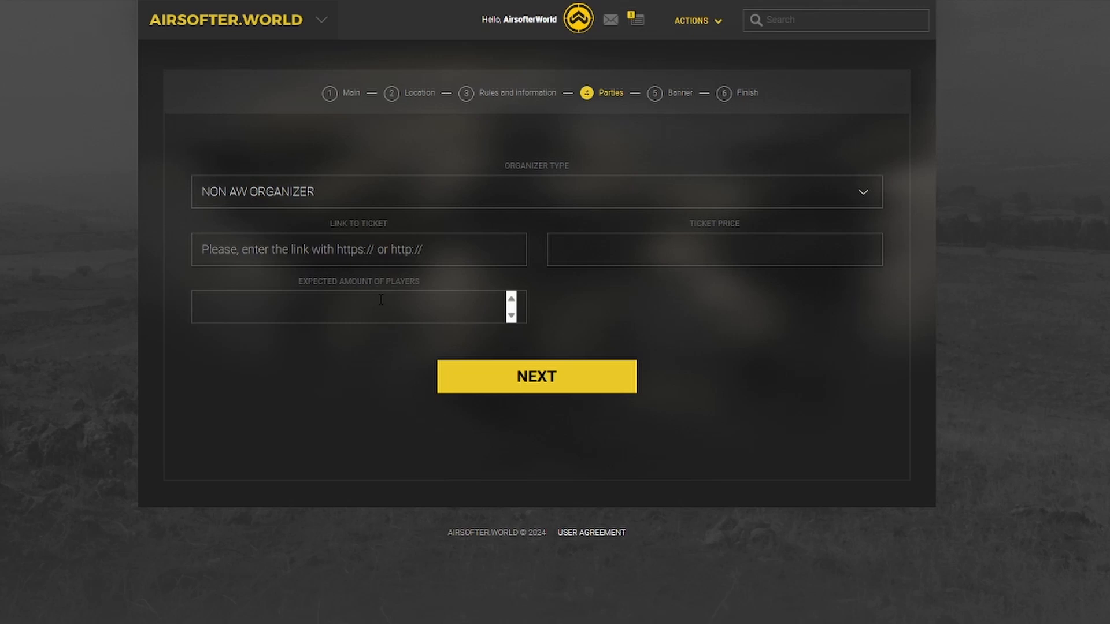
pyautogui.click(448, 251)
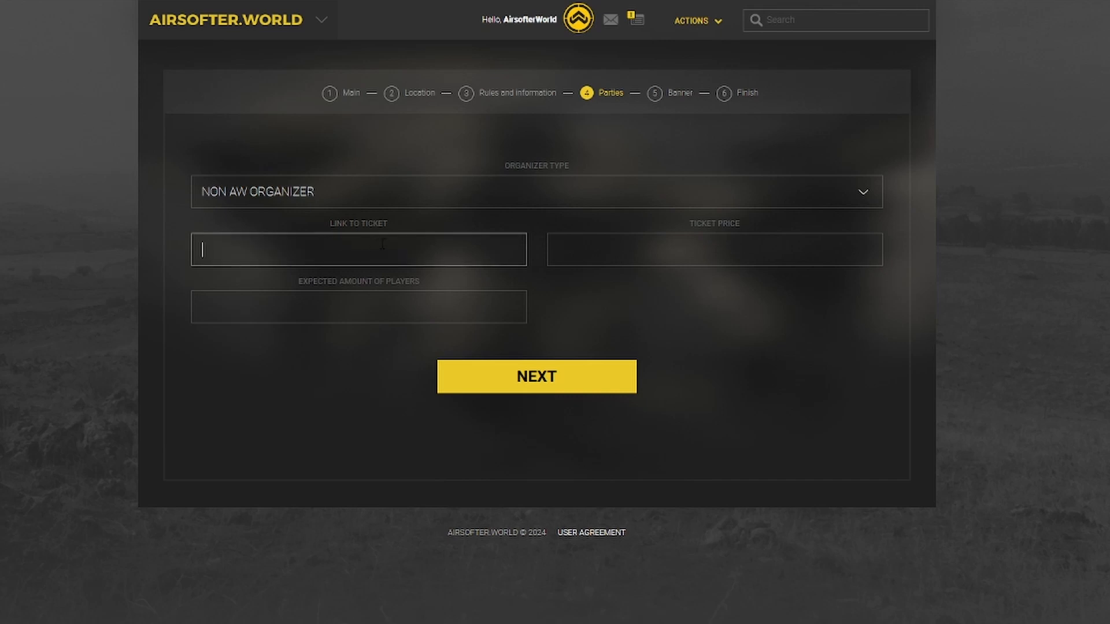
pyautogui.write('https://airsofter.world/en-us')
# Set the ticket price to 10 and the expected amount of players to 100, and continue to the Banner stage
pyautogui.click(597, 249)
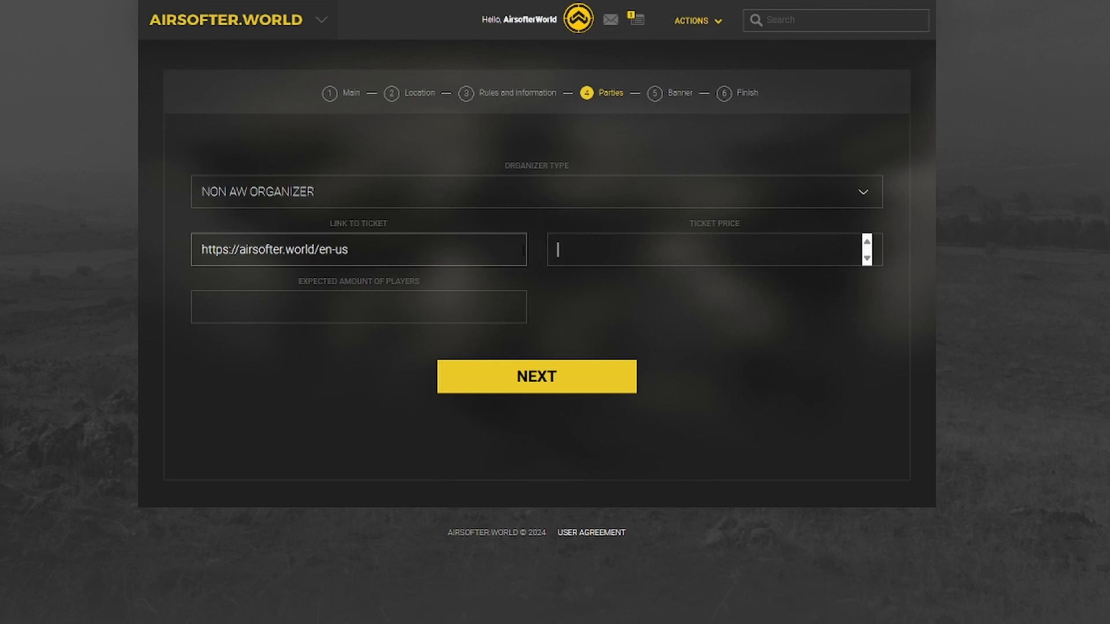
pyautogui.write('10')
pyautogui.click(485, 308)
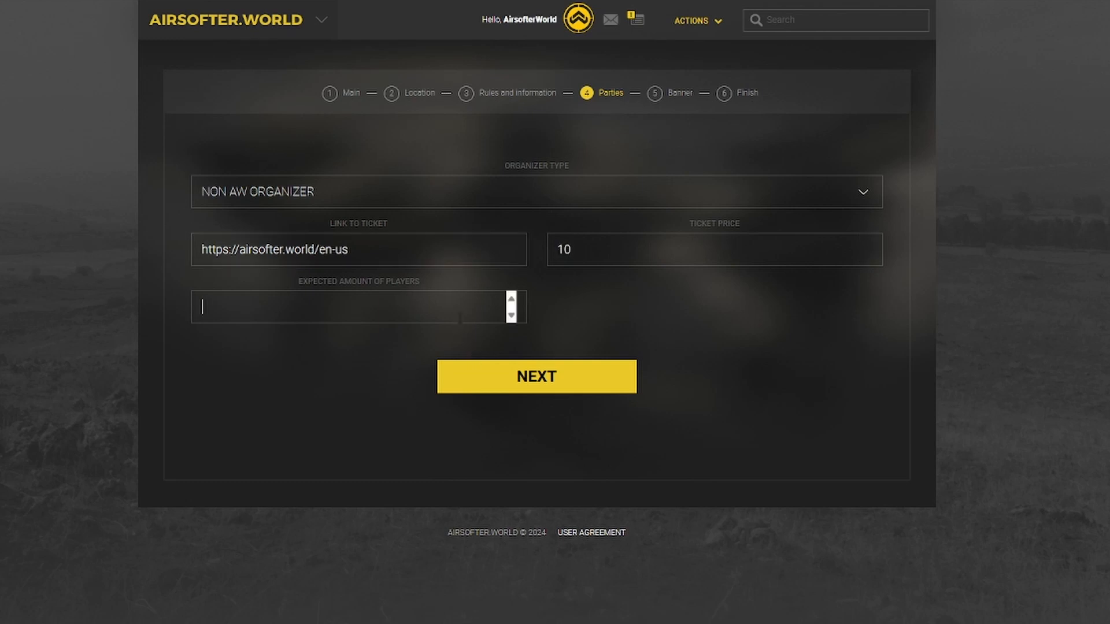
pyautogui.write('100')
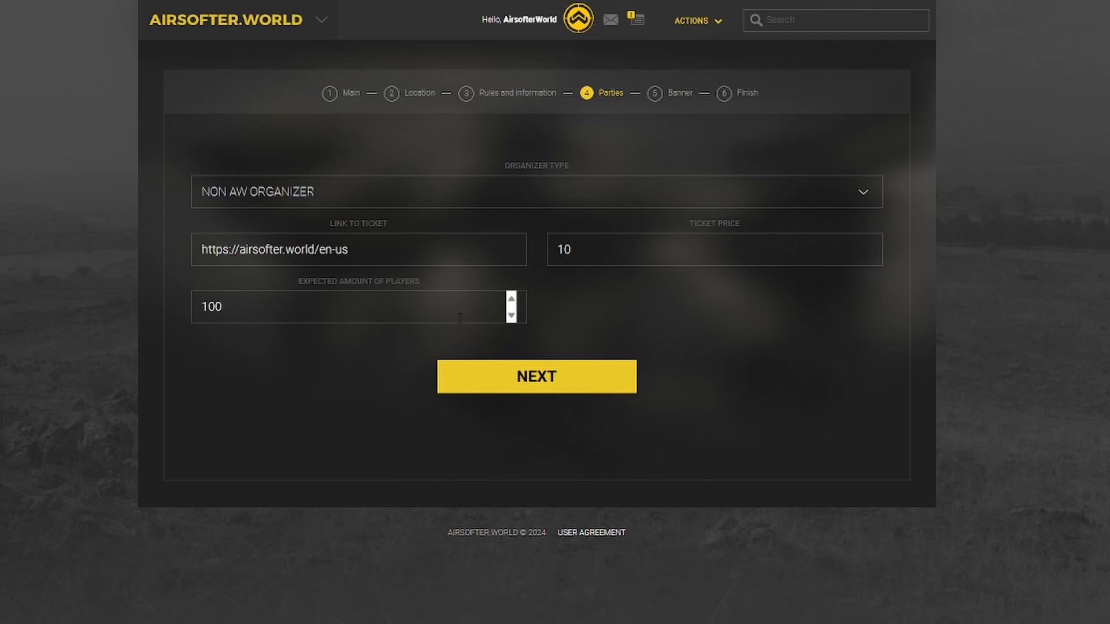
pyautogui.click(534, 391)
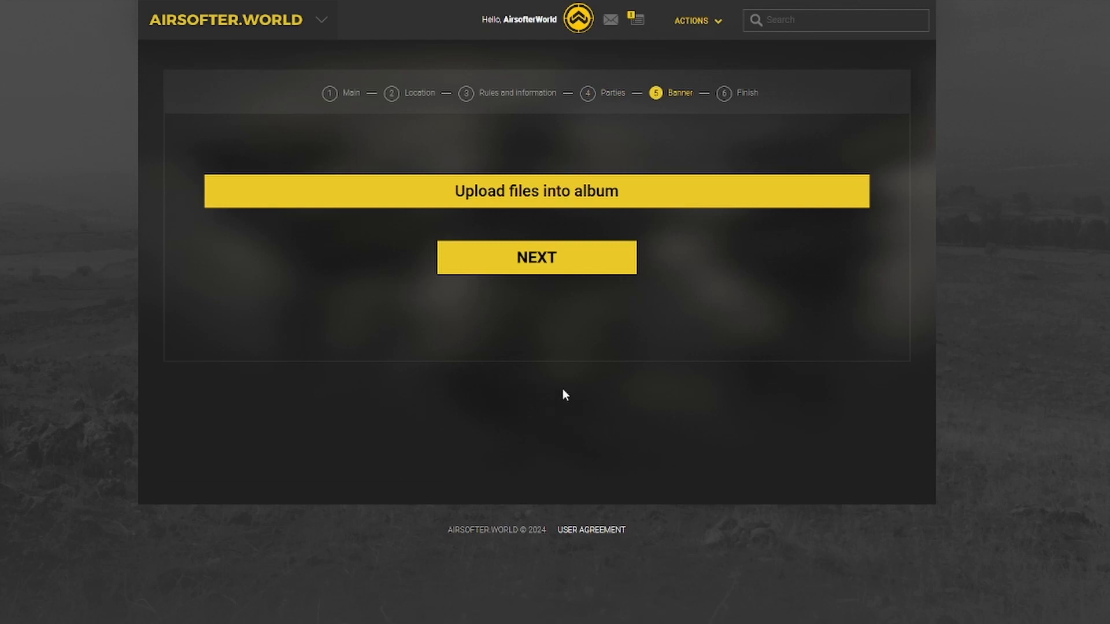
# Upload the image IWA_2024_banner into the event's banner album
pyautogui.click(527, 197)
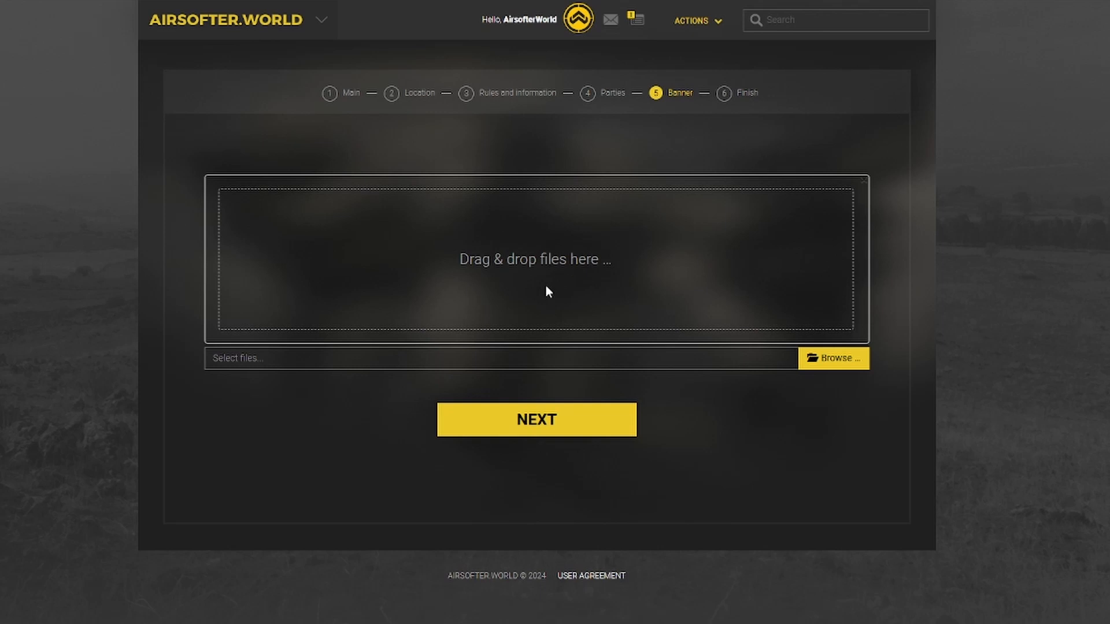
pyautogui.click(836, 364)
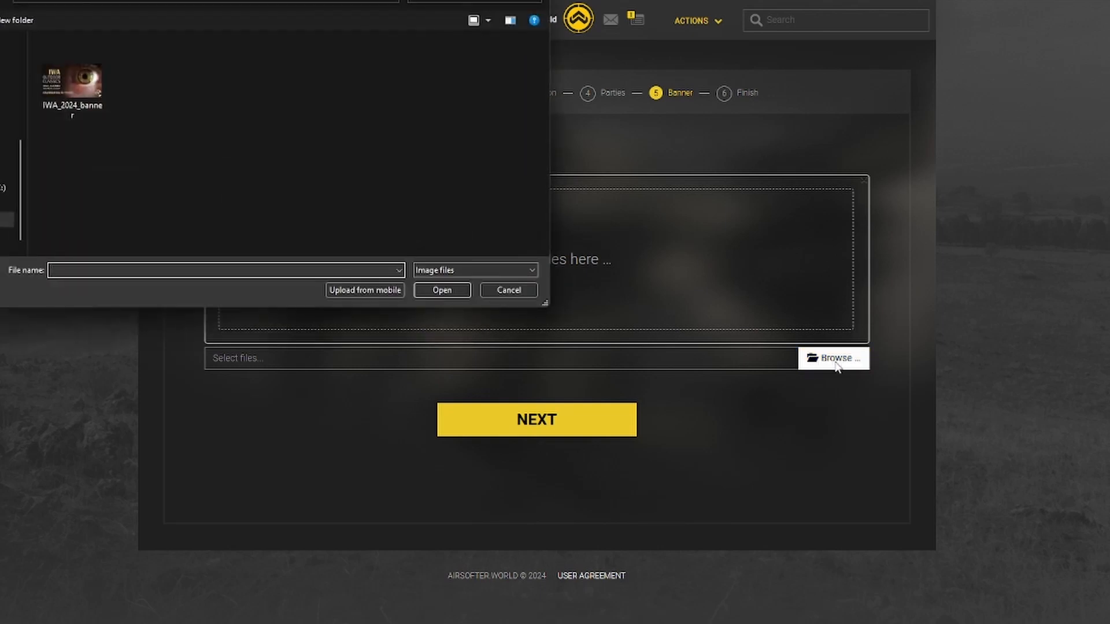
pyautogui.click(90, 99)
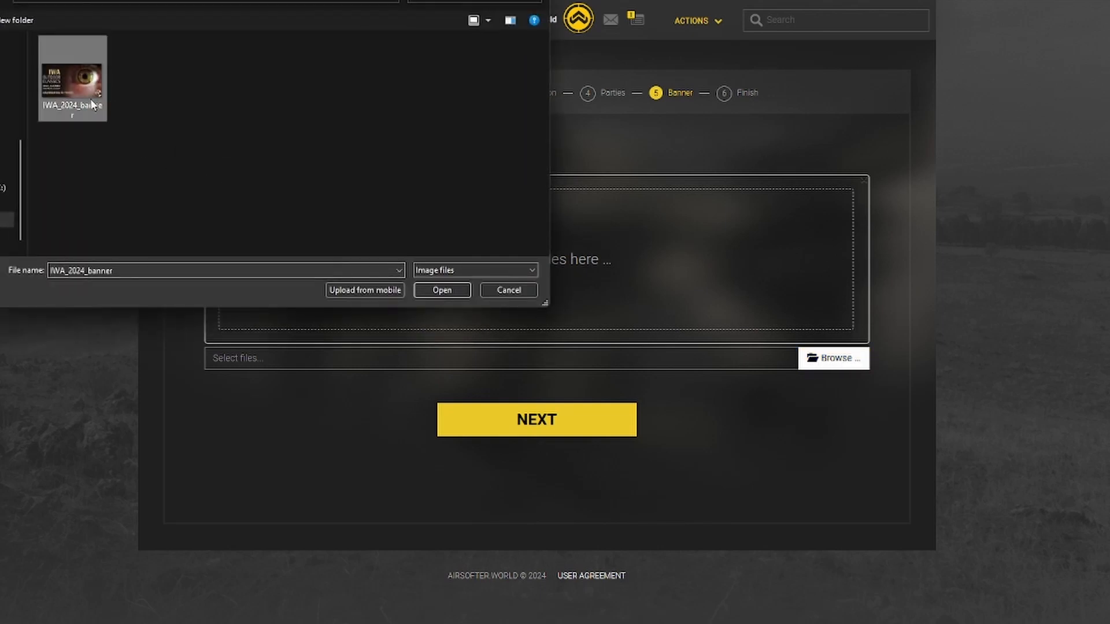
pyautogui.click(432, 291)
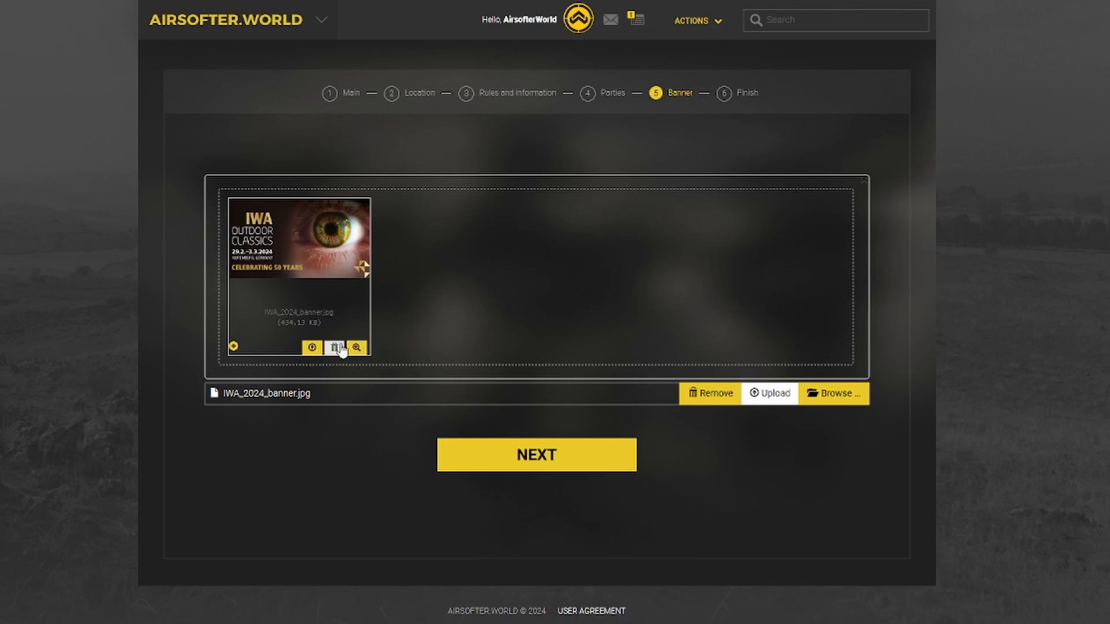
pyautogui.click(313, 347)
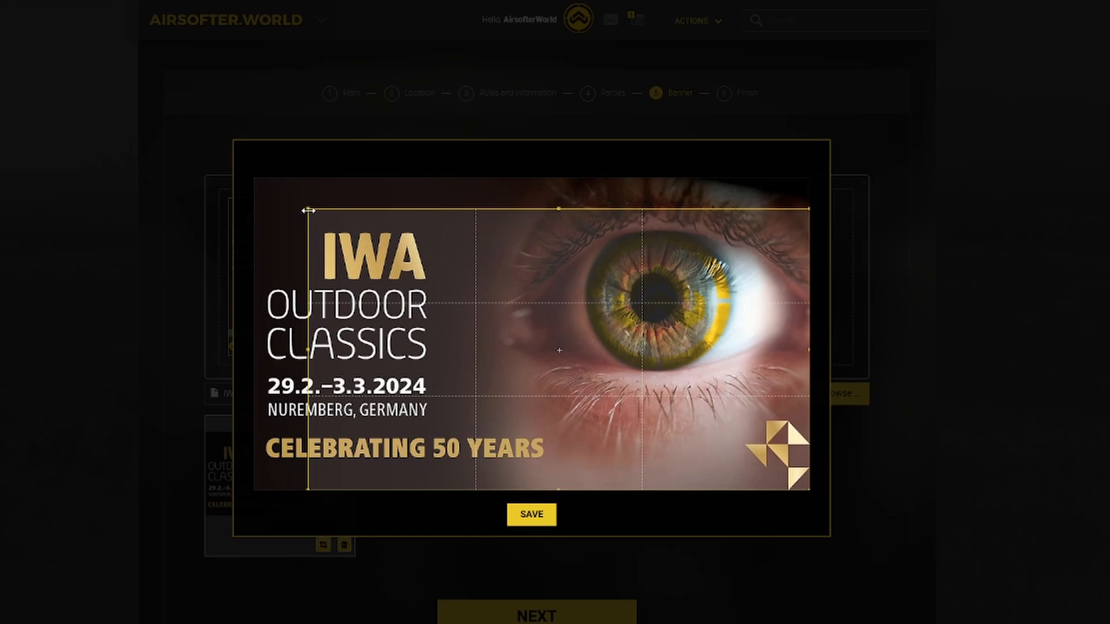
# Extend the banner crop to cover the full image, save it and continue to the Finish stage
pyautogui.moveTo(304, 212); pyautogui.dragTo(230, 174)
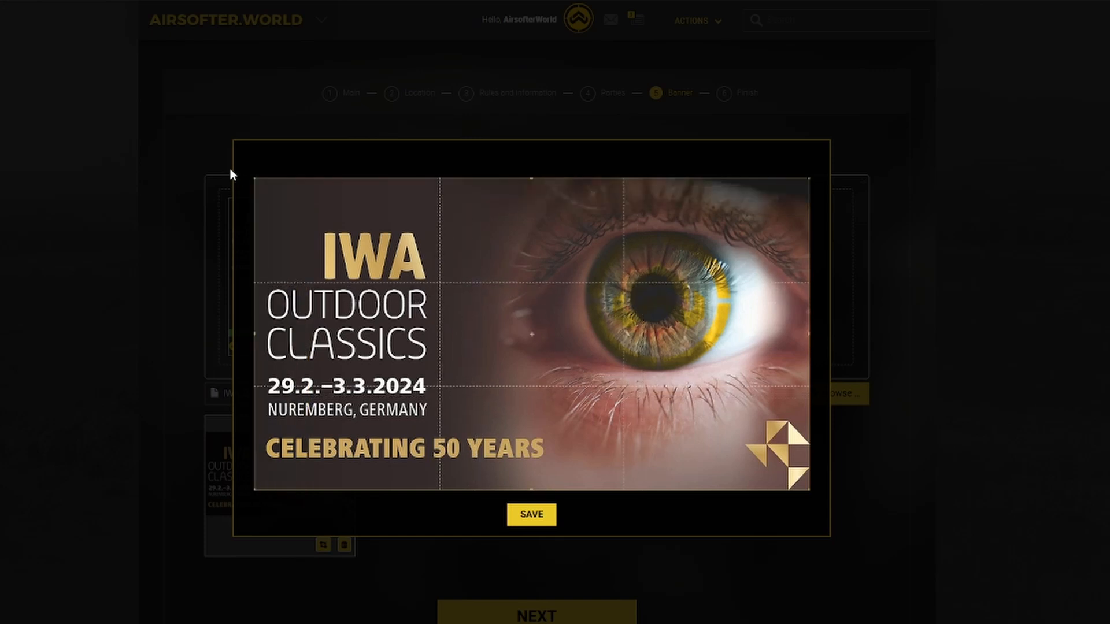
pyautogui.click(532, 516)
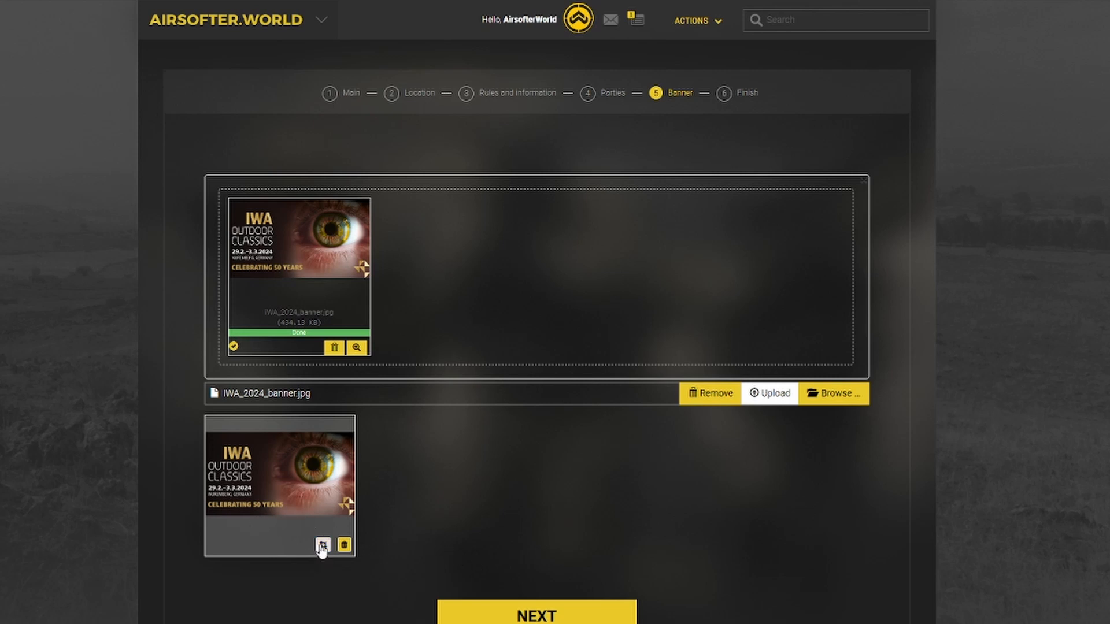
pyautogui.click(543, 616)
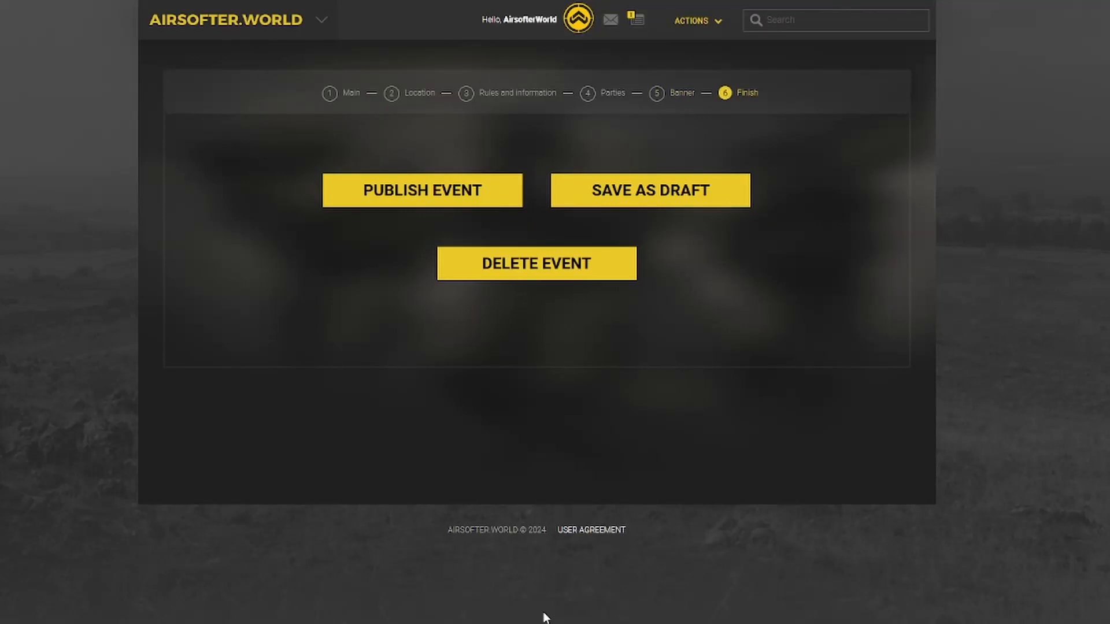